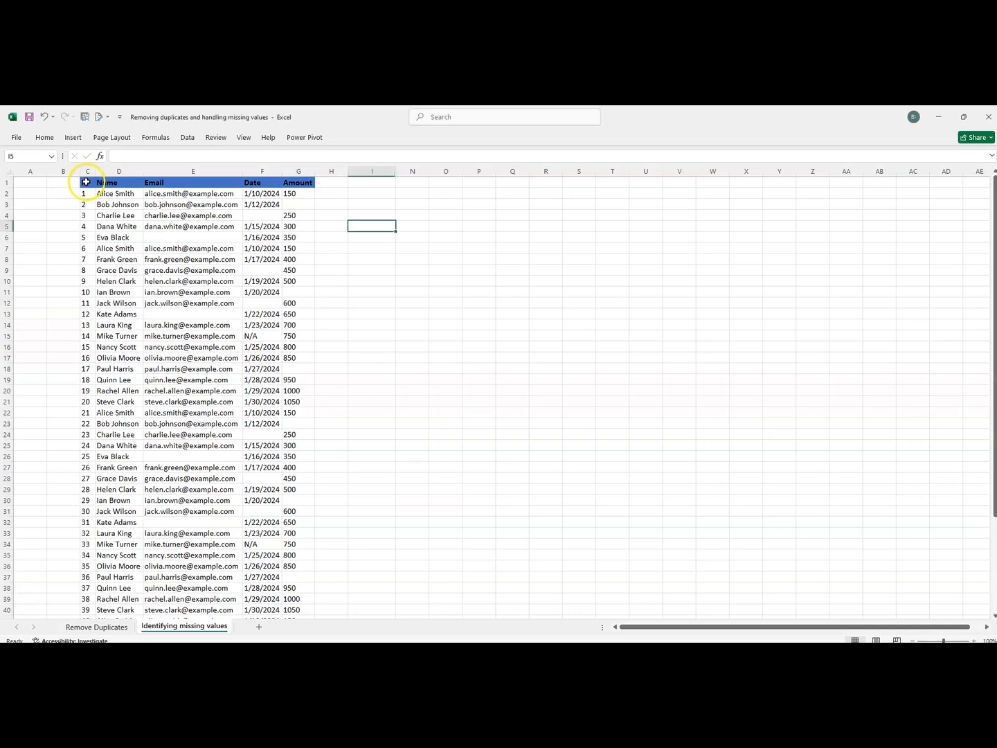
Enter 200 in the blank Amount cell G3.
left_click(85, 193)
left_click(116, 205)
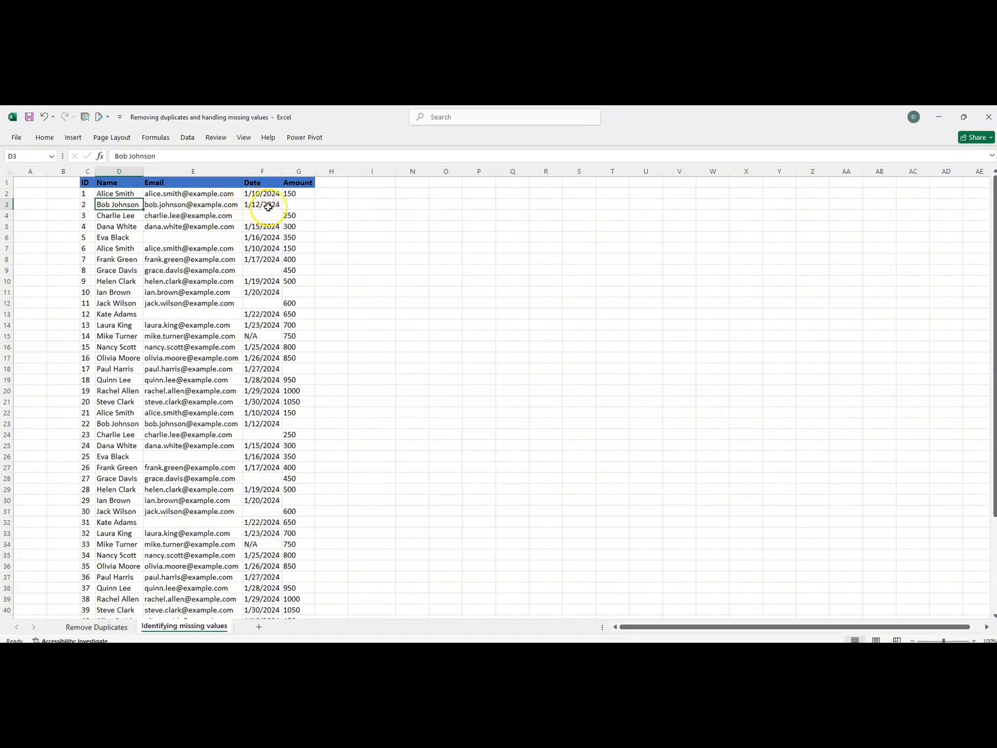
left_click(293, 206)
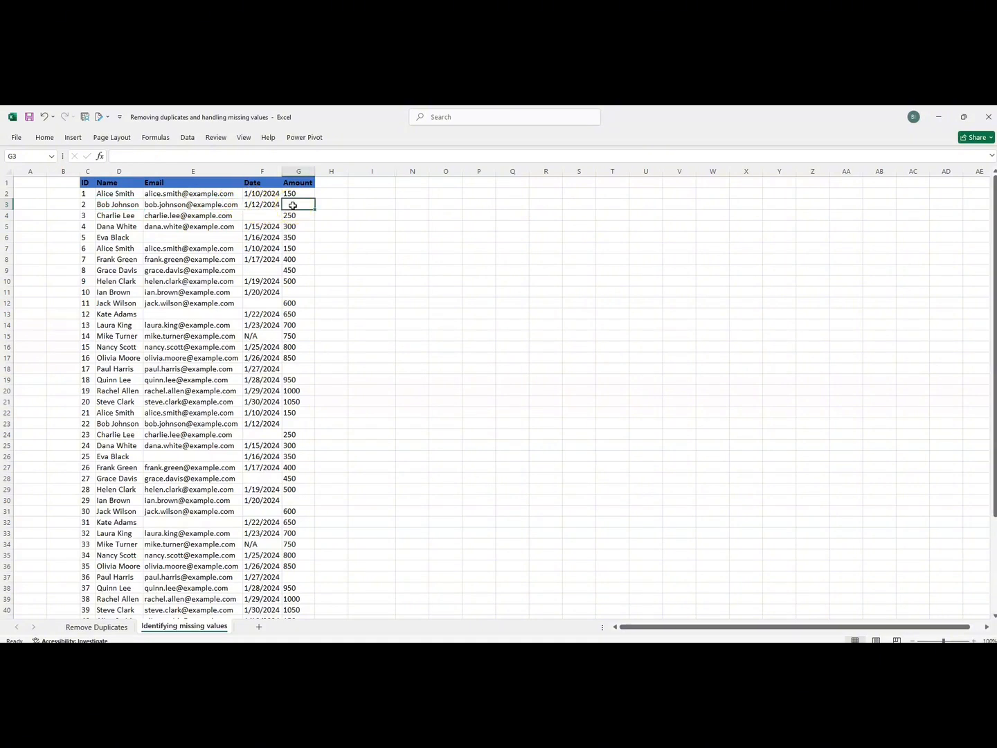
type("200")
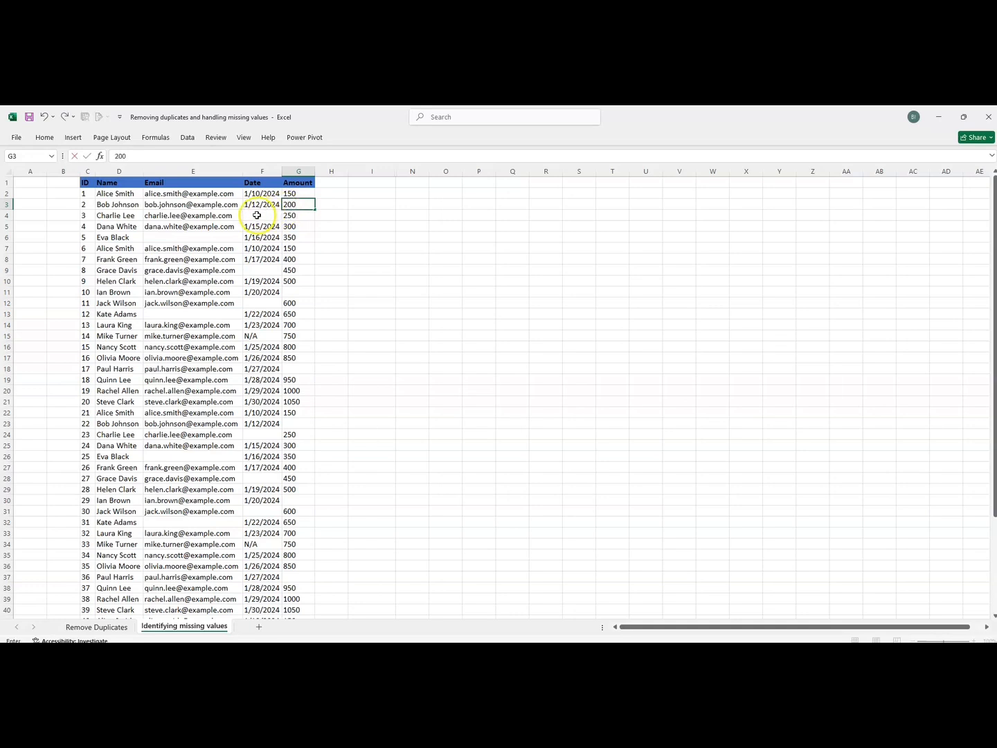
left_click(257, 215)
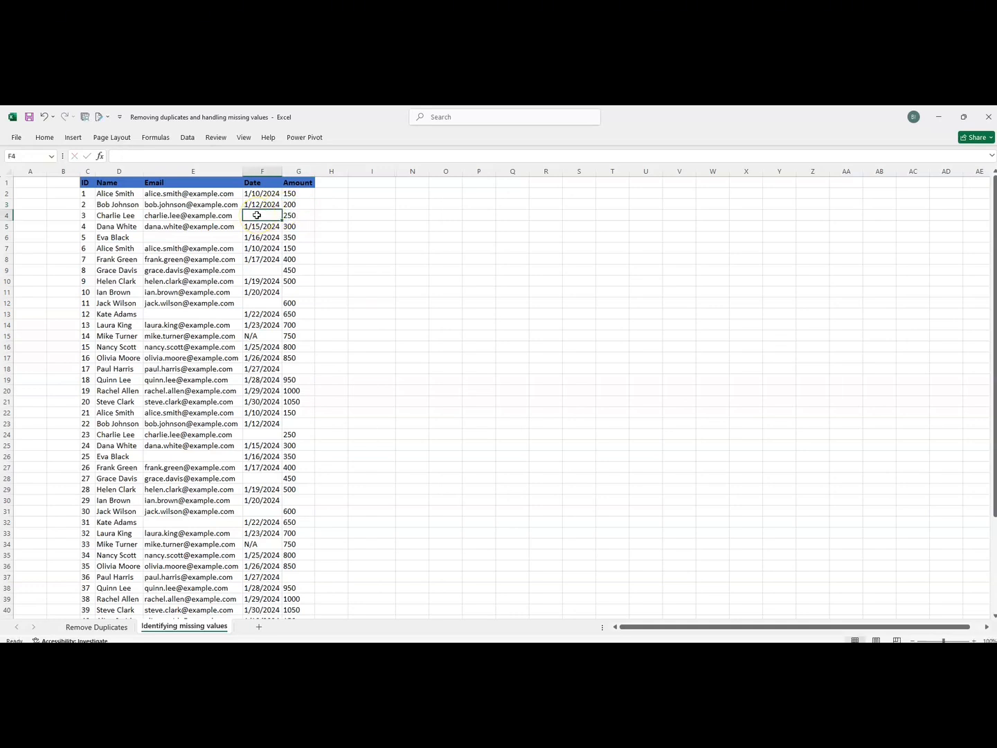
Inspect the remaining blank cells, the Email in row 6 and the Date in row 9.
left_click(223, 240)
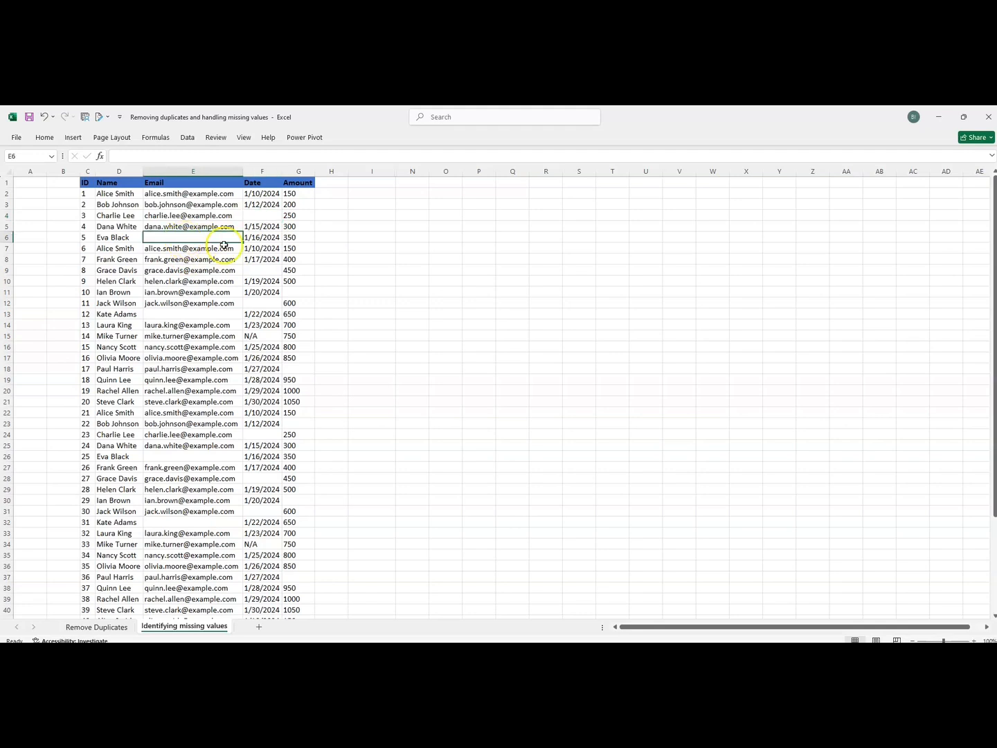
left_click(253, 272)
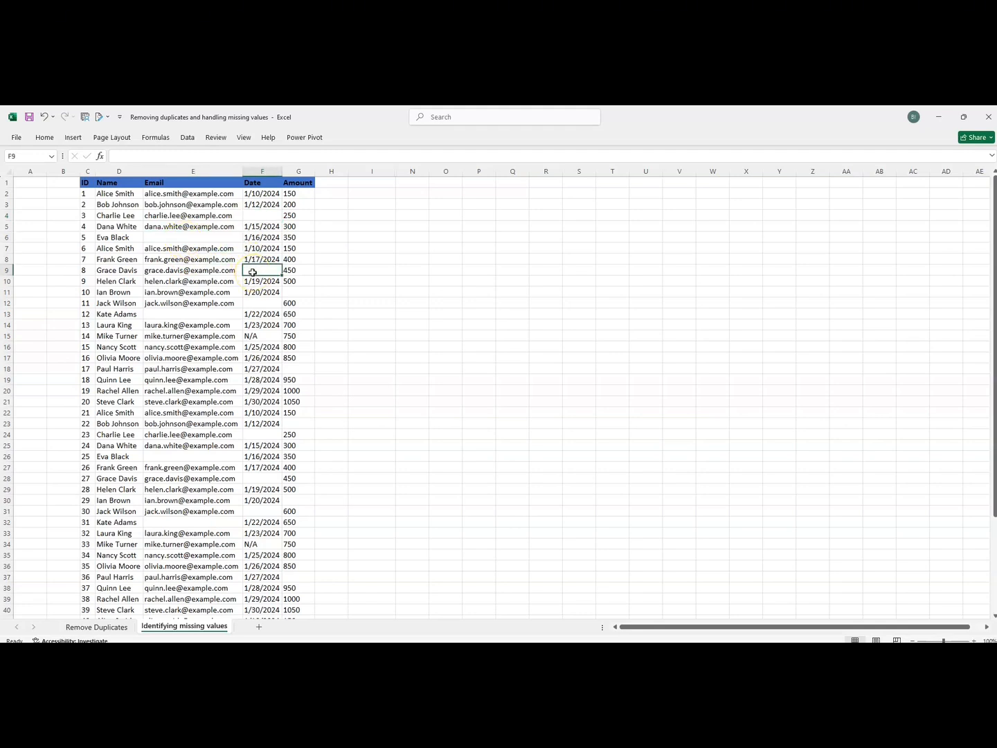
left_click(254, 271)
left_click(110, 195)
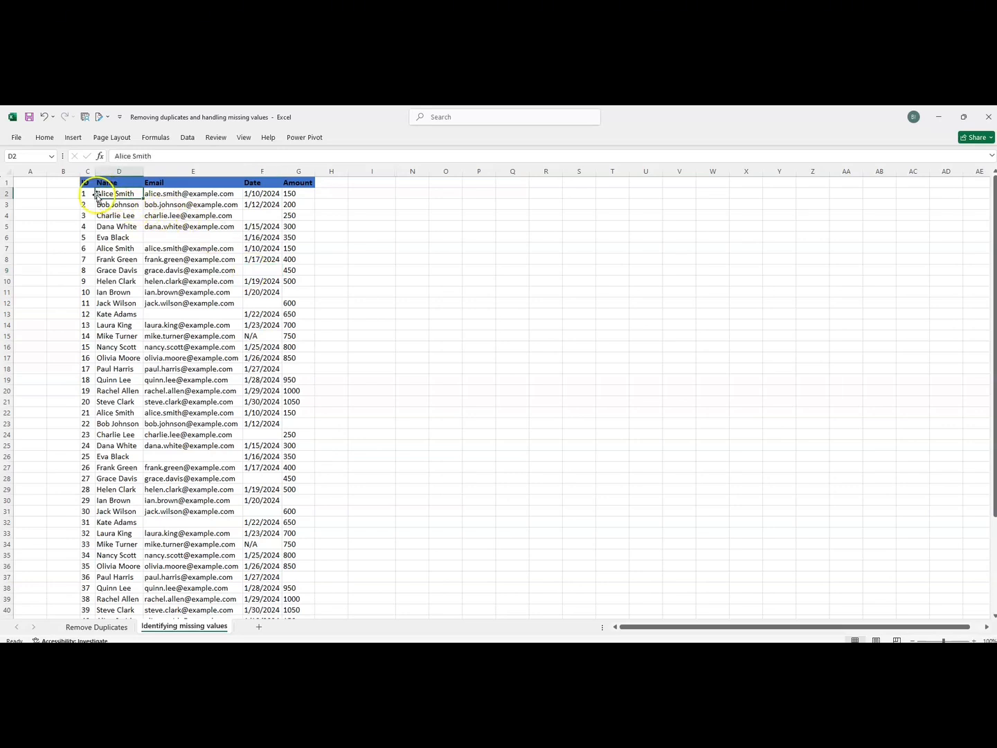
Select the table and replace all empty cells with 'Not Available', filling 22 cells.
left_click(88, 195)
key("ctrl+shift+Right")
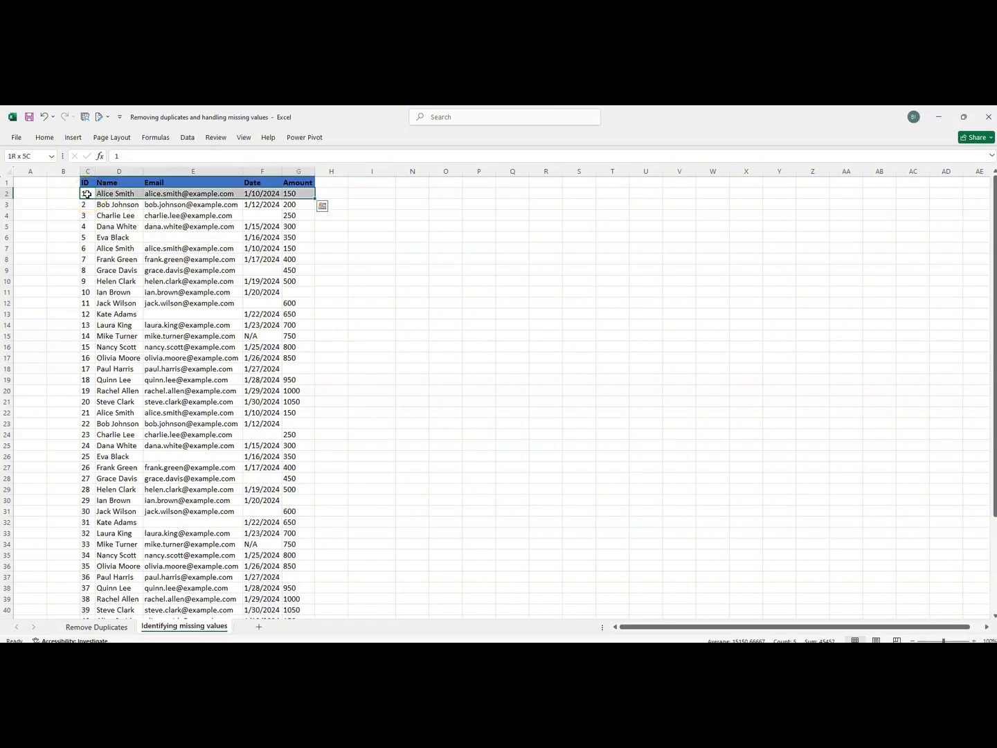
key("ctrl+shift+Down")
key("ctrl+f")
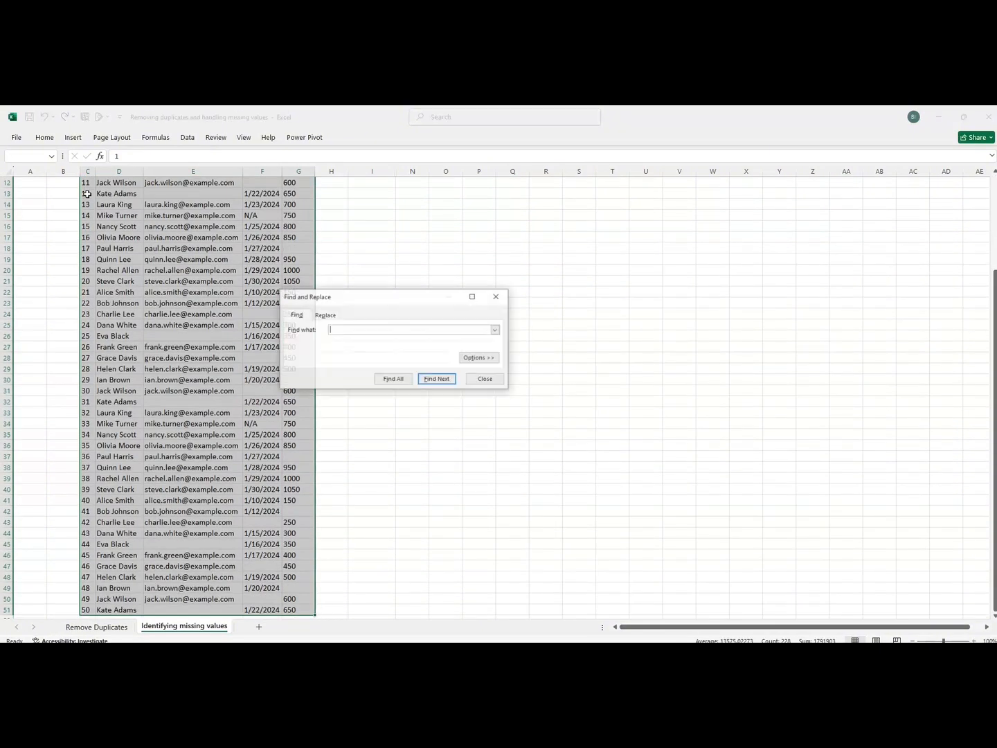
left_click(325, 316)
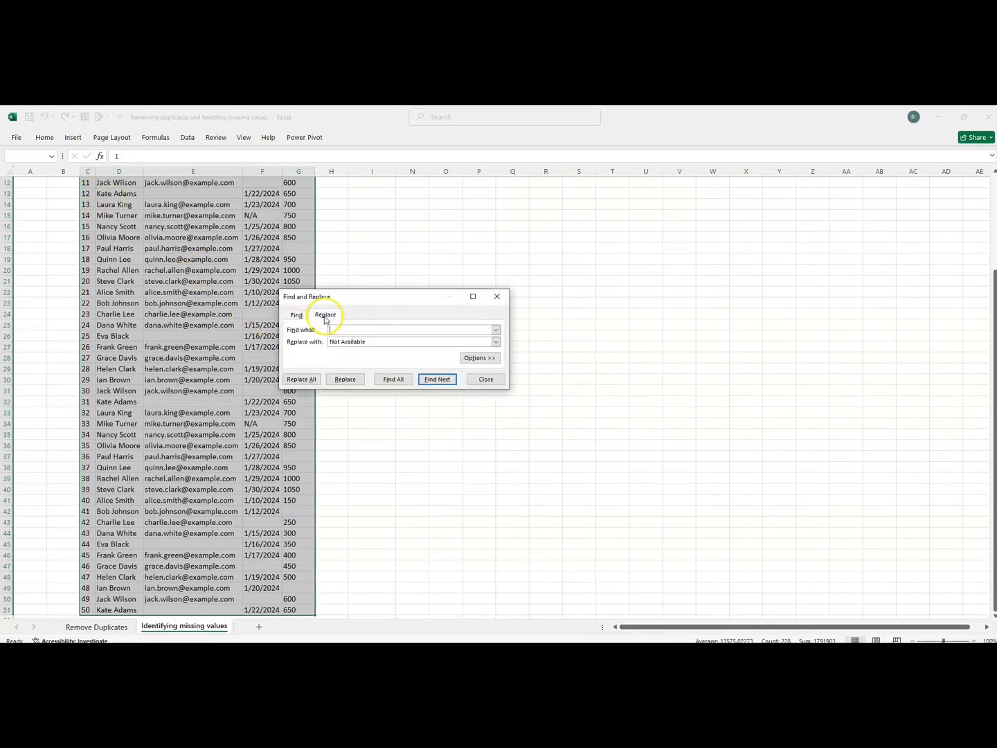
left_click_drag(367, 341, 331, 341)
left_click(367, 342)
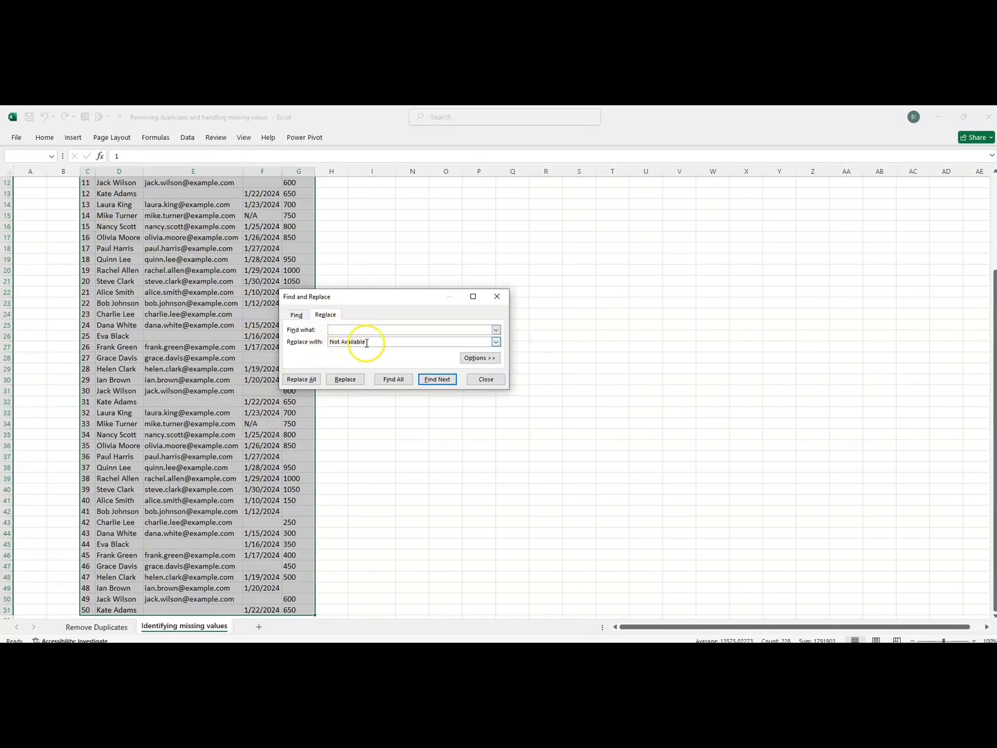
left_click(342, 332)
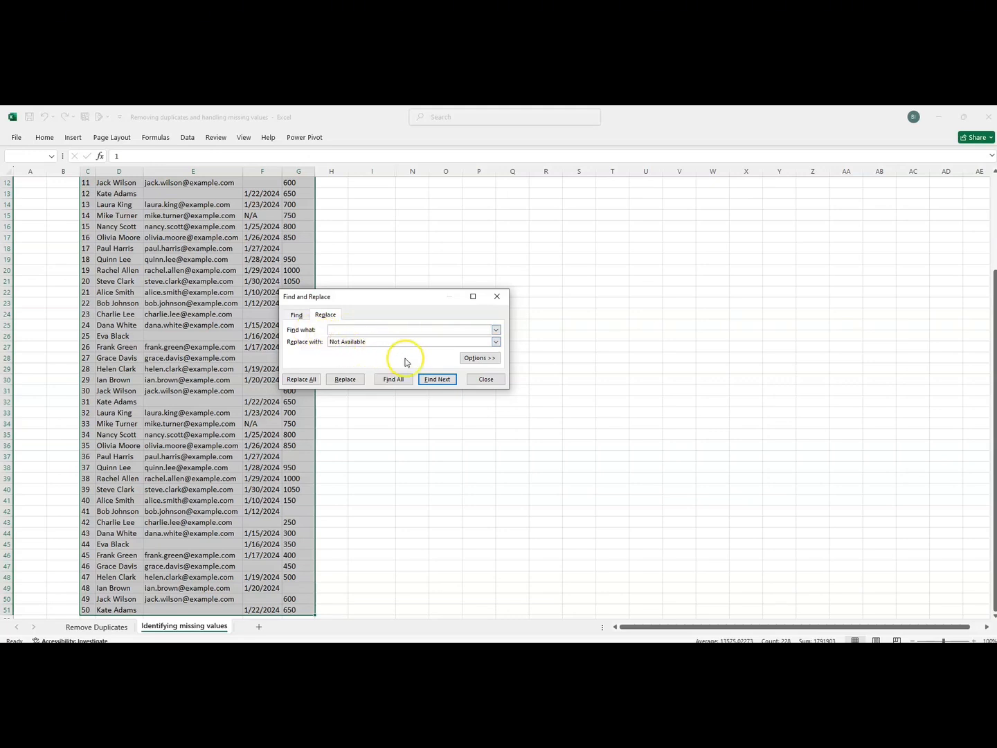
left_click(301, 380)
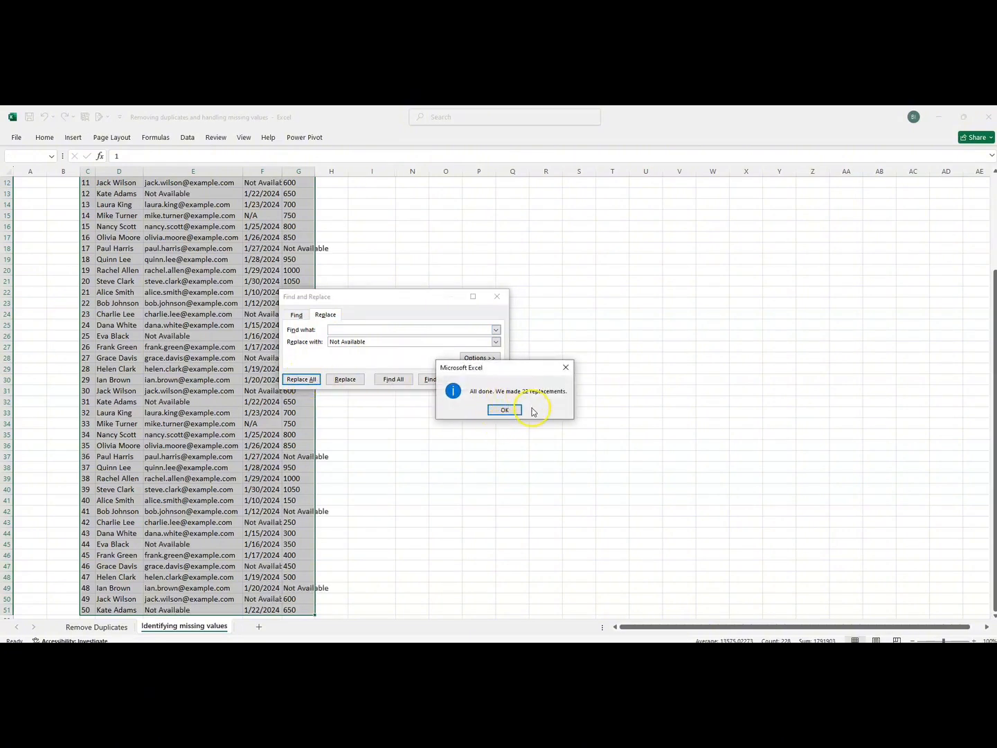
left_click(510, 410)
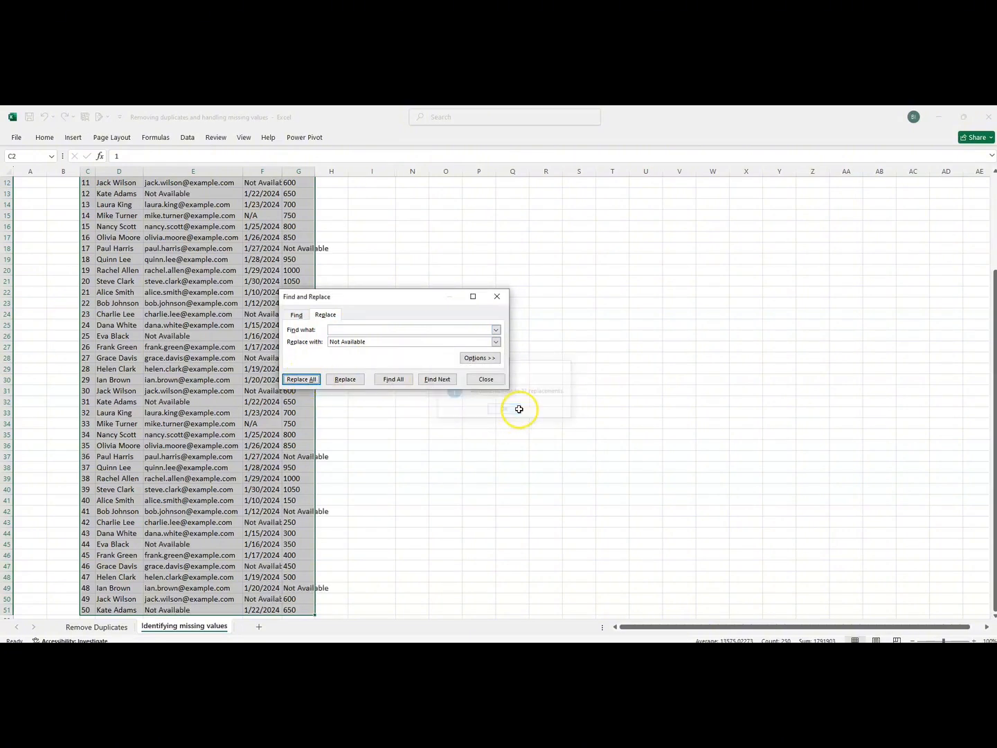
left_click(485, 380)
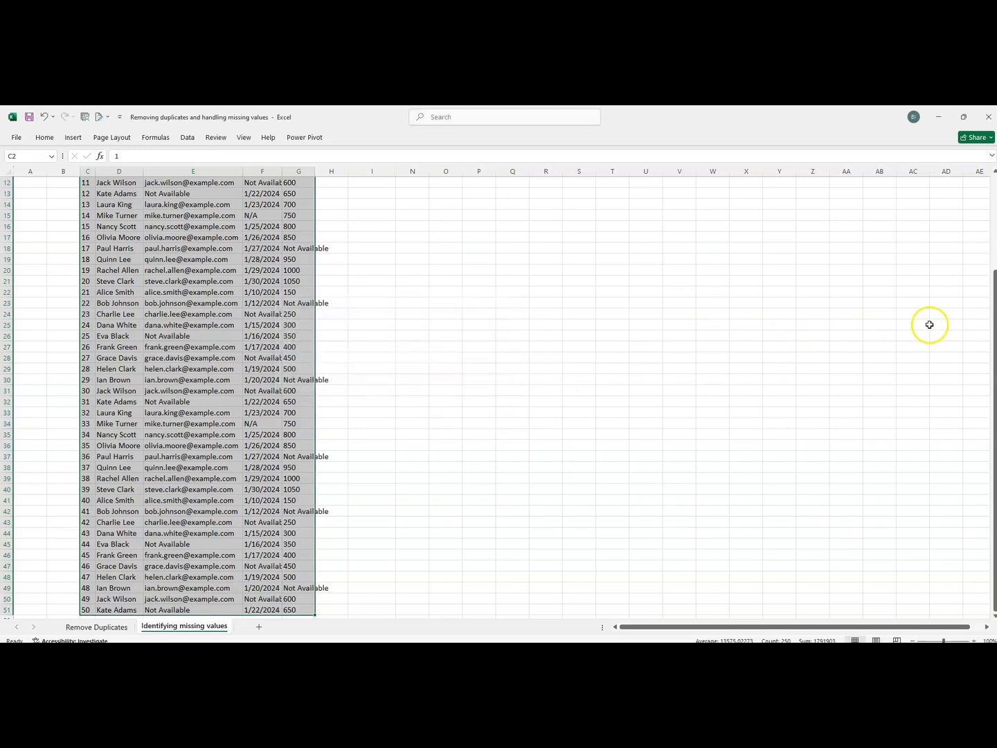
Autofit the Date and Amount columns to show 'Not Available', then undo the Amount width change.
left_click_drag(982, 322, 947, 177)
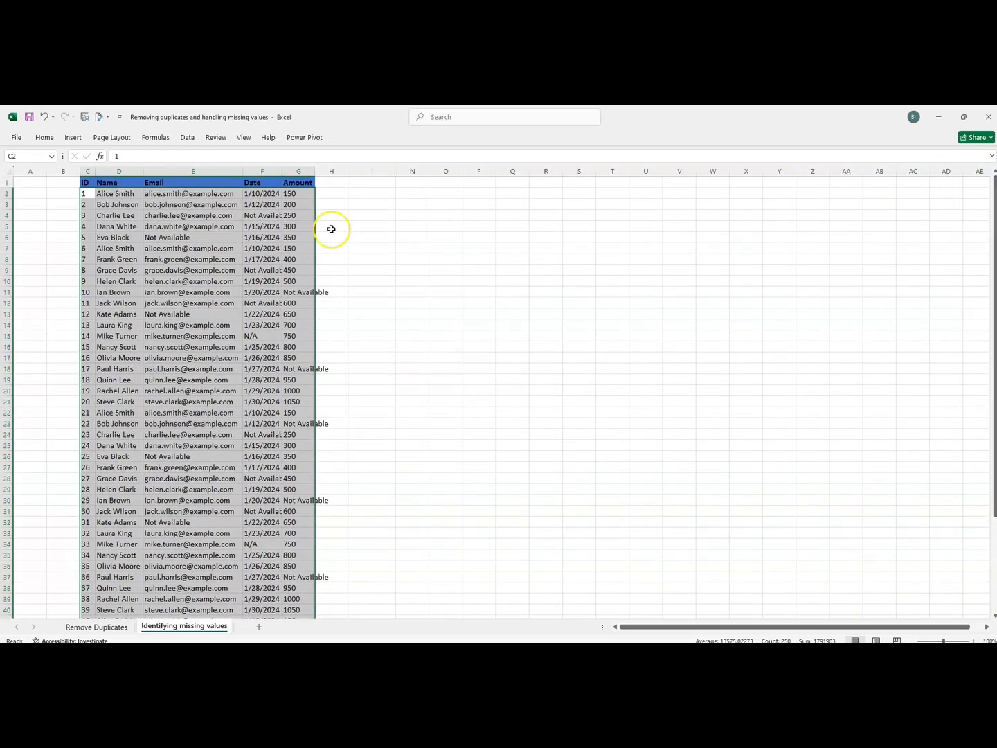
double_click(277, 173)
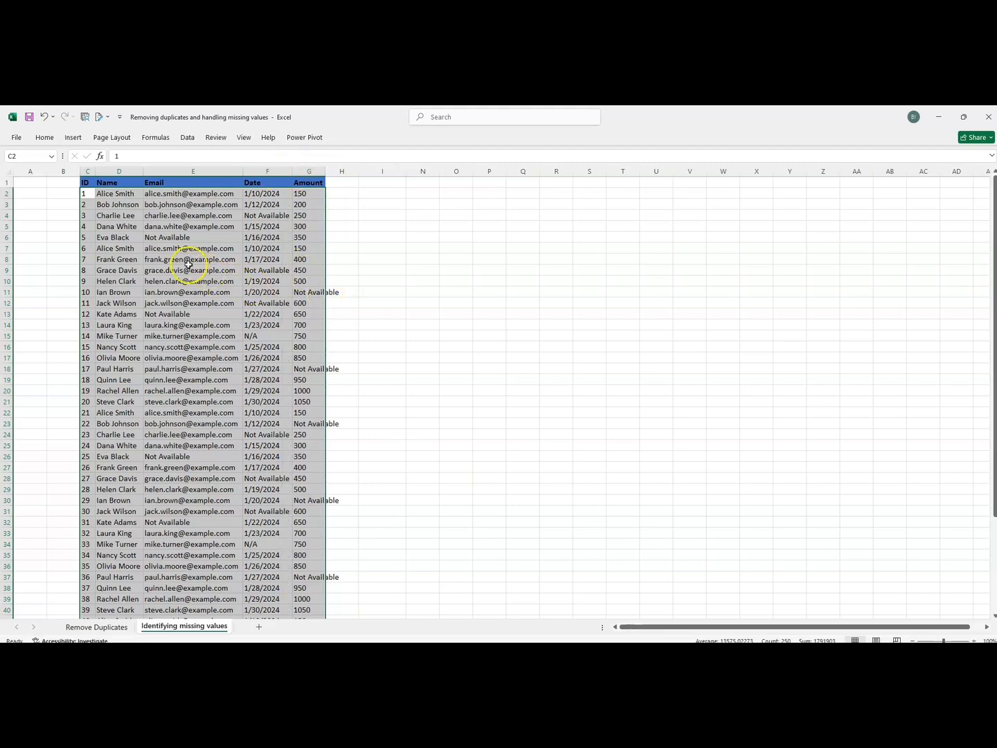
left_click(167, 238)
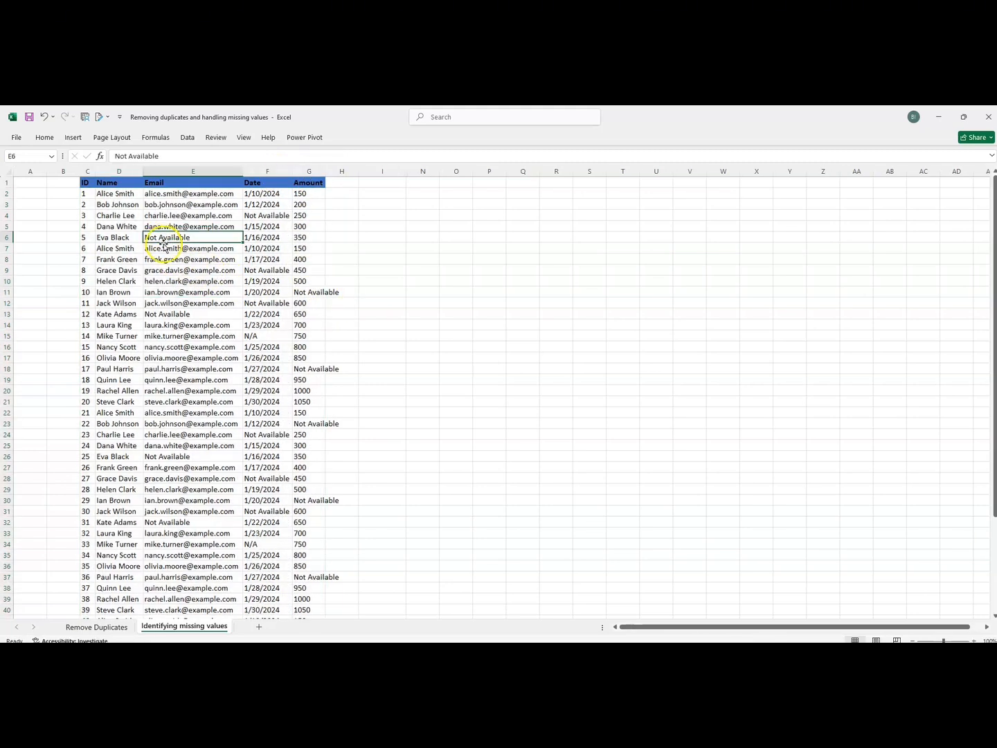
left_click(162, 315)
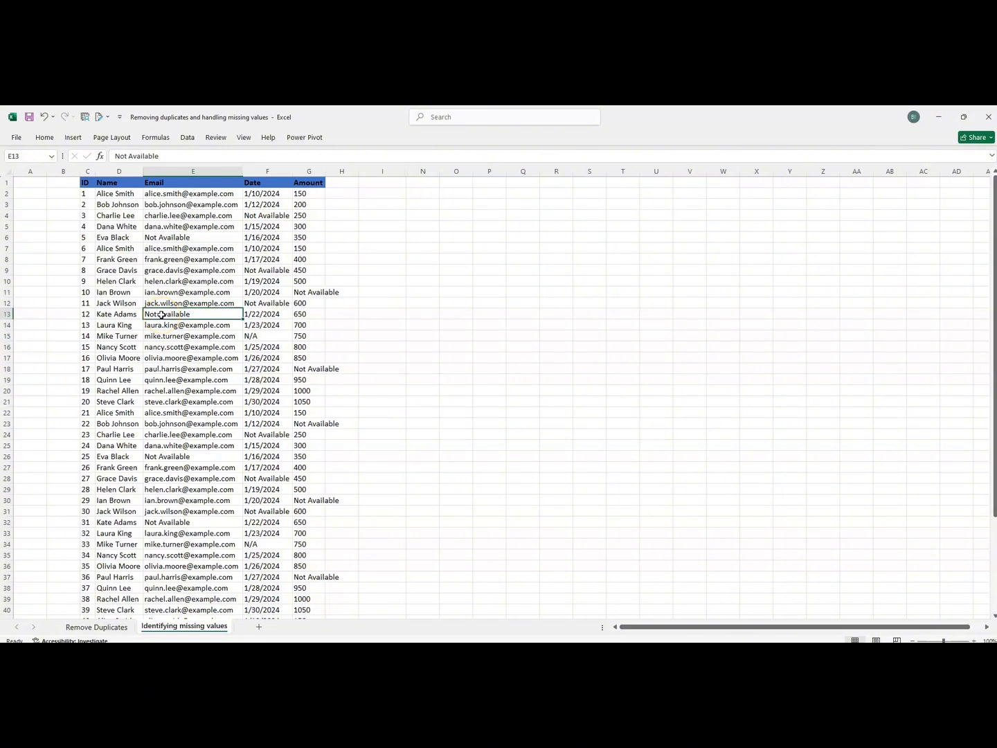
double_click(329, 175)
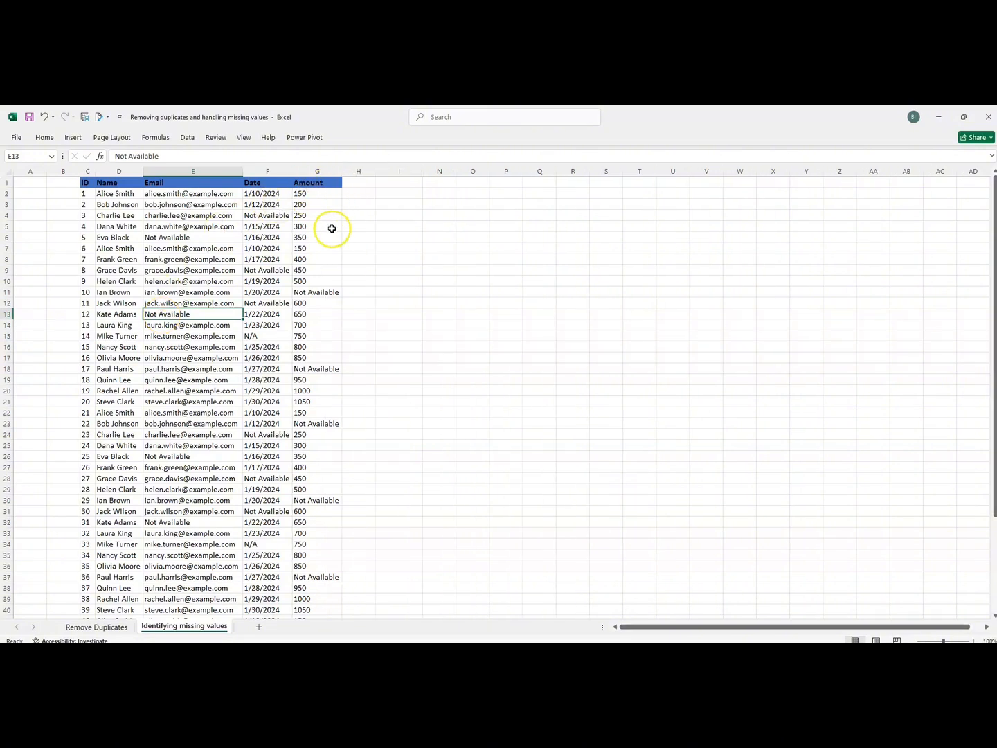
left_click(303, 295)
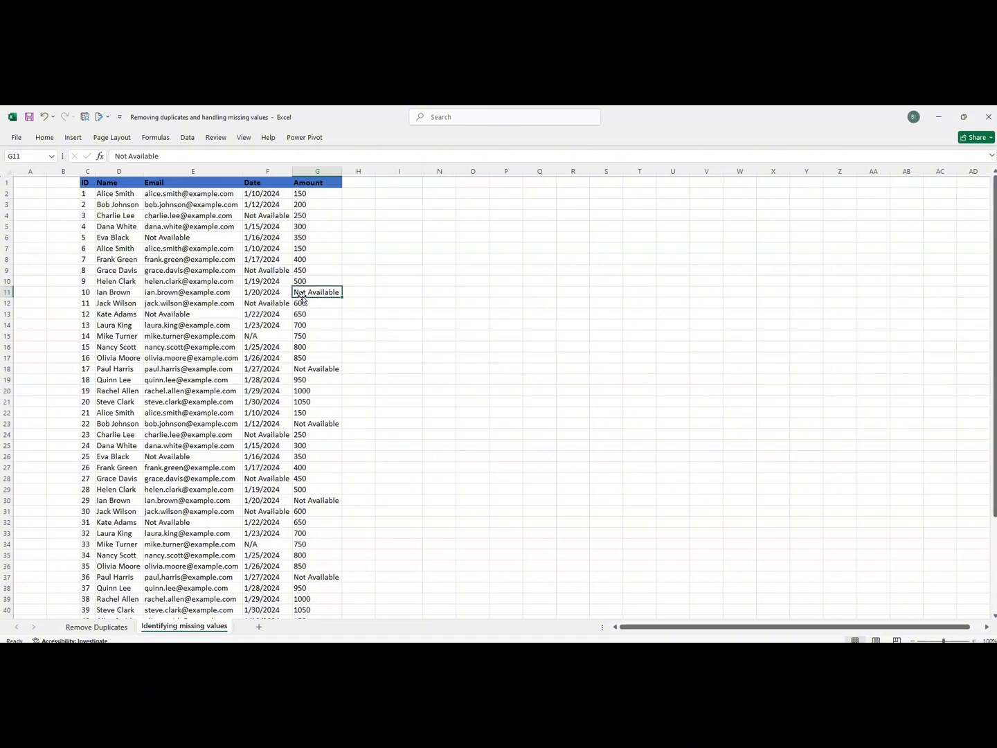
left_click(302, 296)
key("ctrl+z")
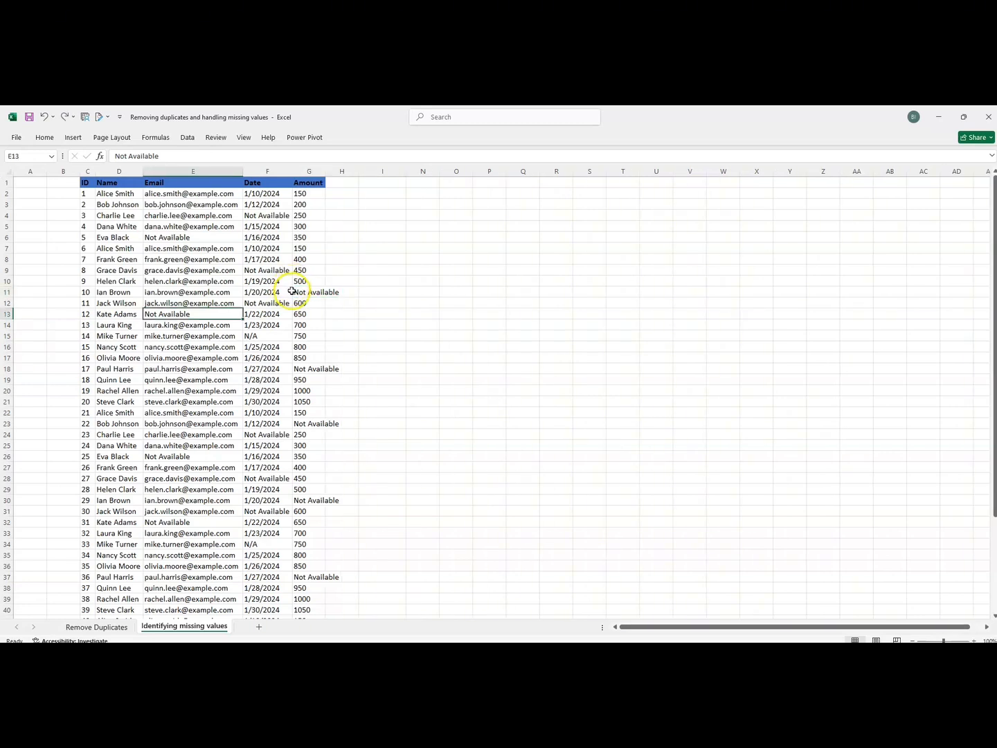
Undo the remaining changes so missing cells are blank again, then select cell H2.
key("ctrl+z")
key("ctrl+z")
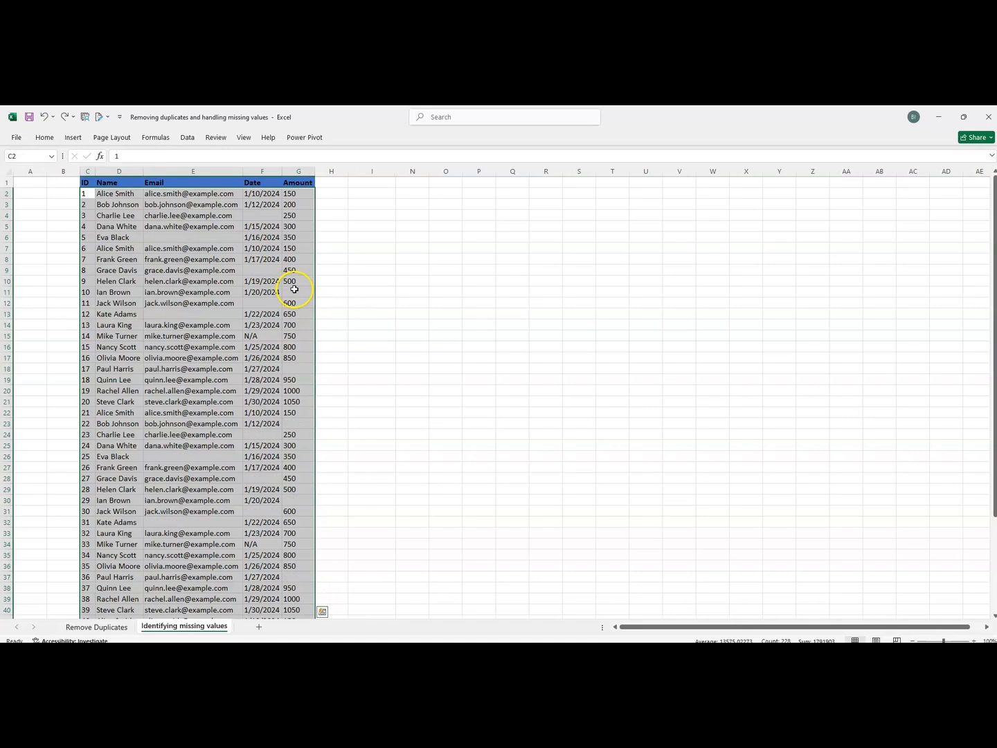
left_click(333, 194)
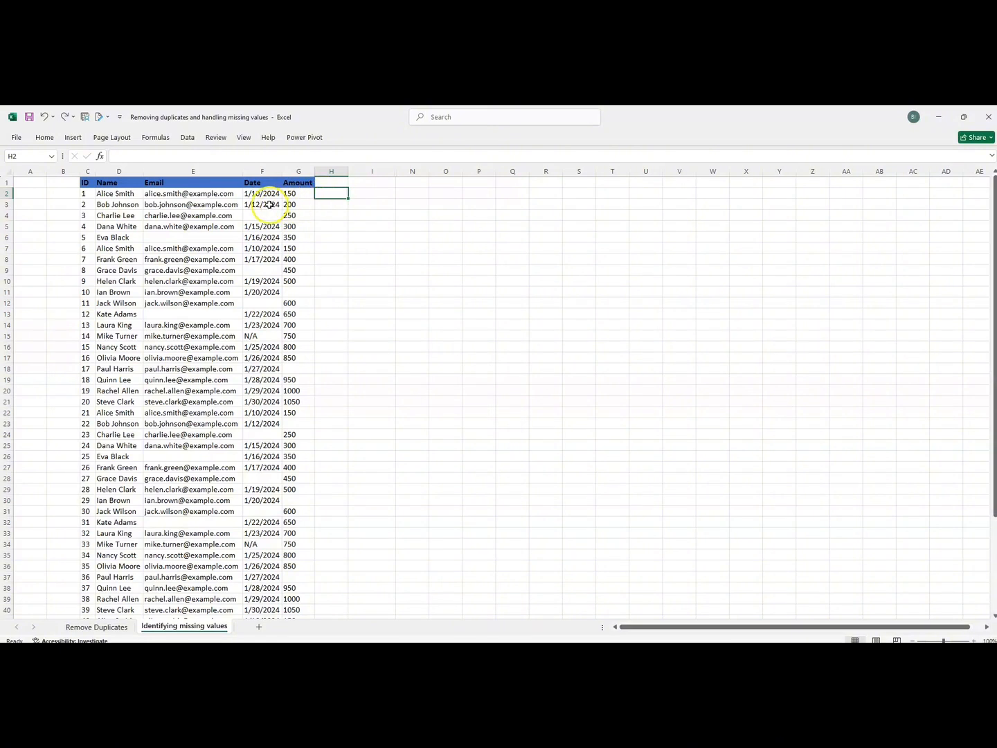
left_click(163, 194)
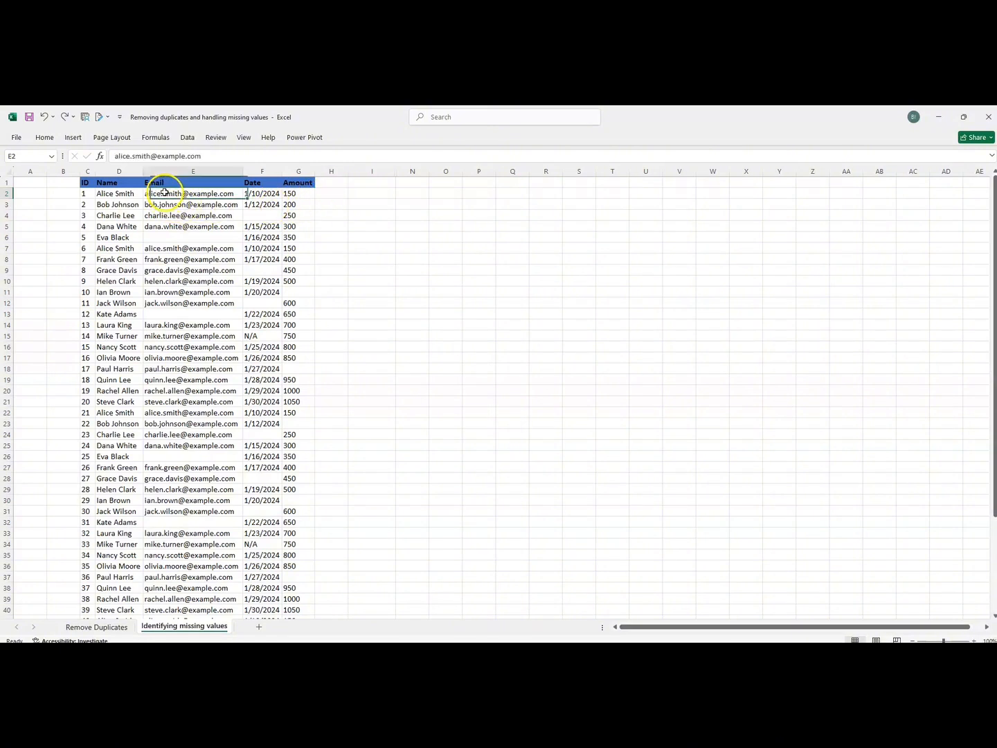
left_click(326, 192)
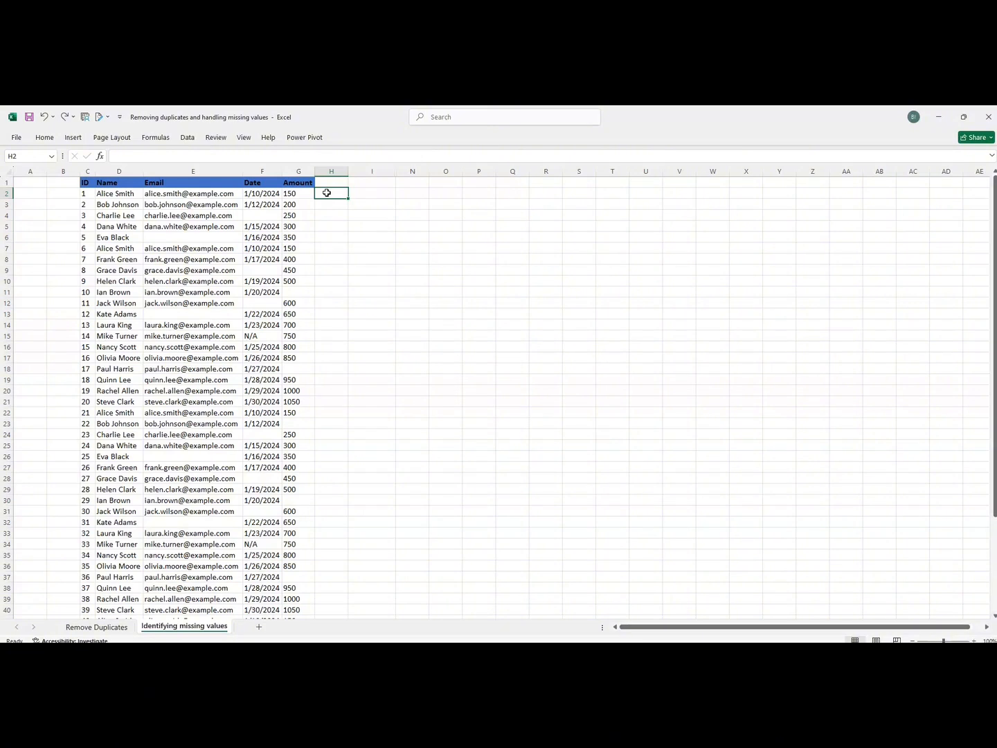
Enter =IF(ISBLANK(E2),"Email Not Available",E2) in H2 and autofit column H.
type("=if")
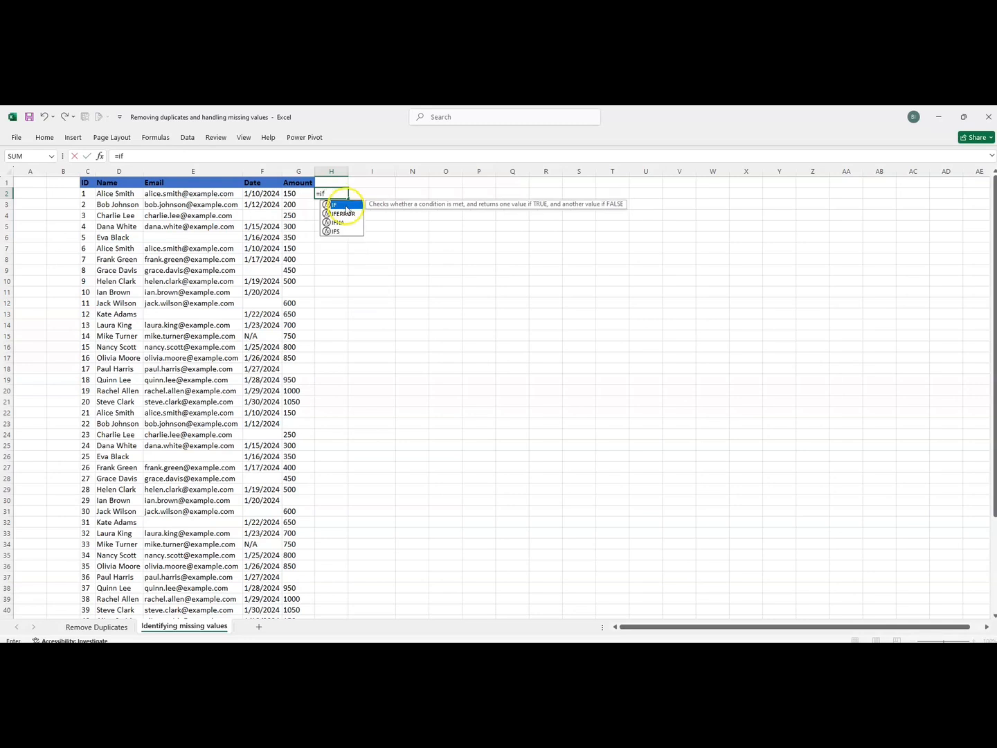
double_click(342, 206)
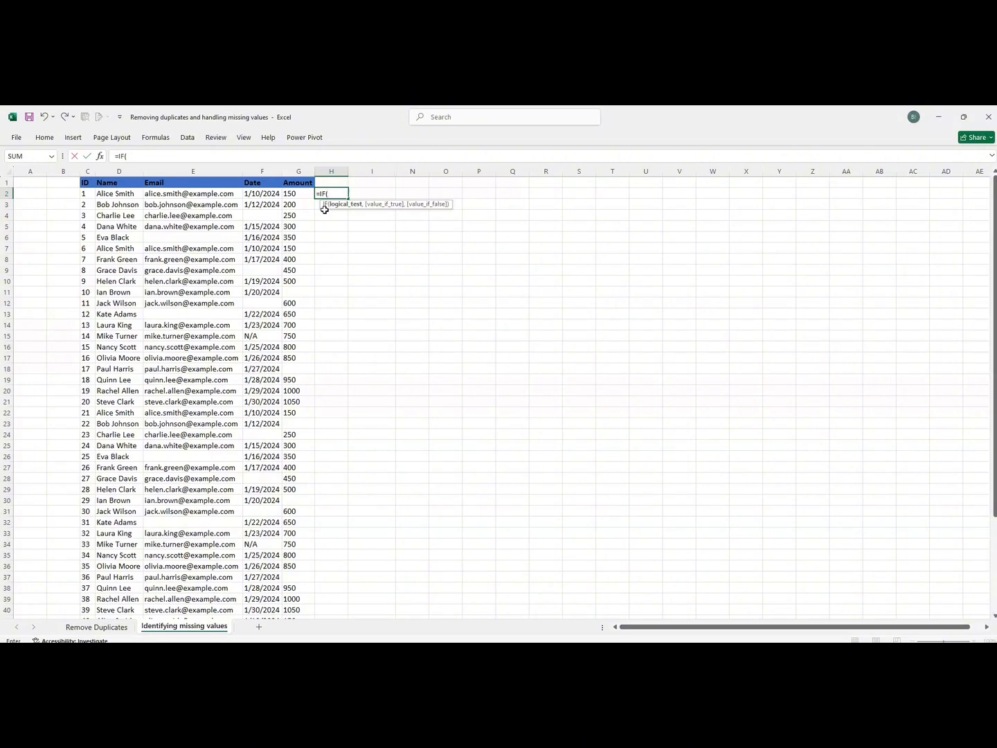
type("is")
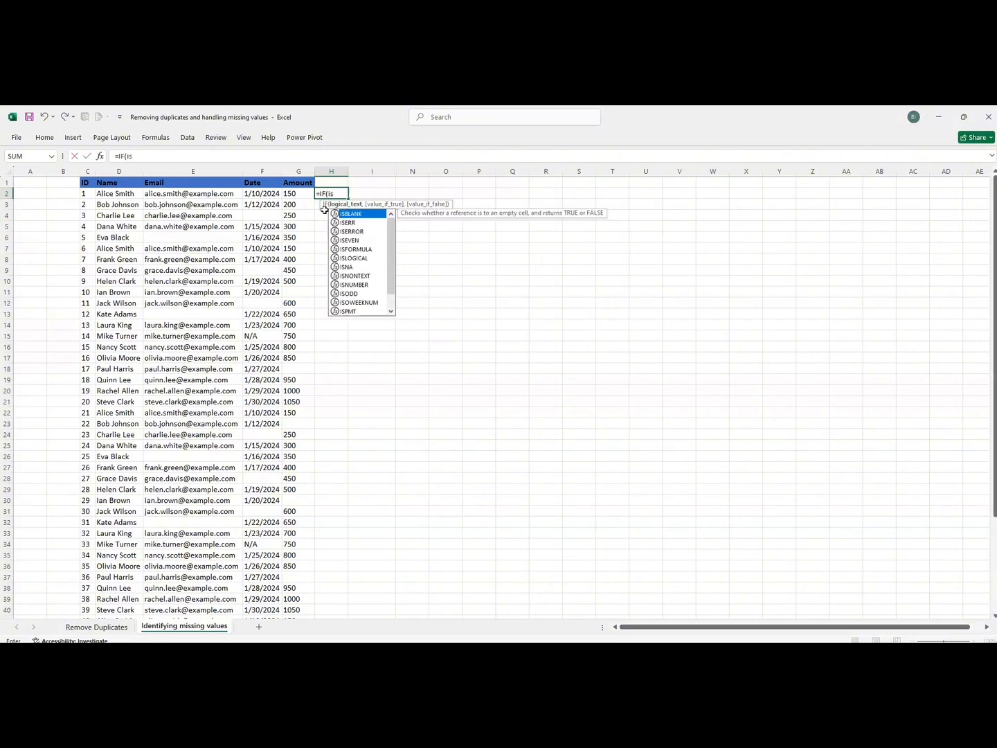
type("bla")
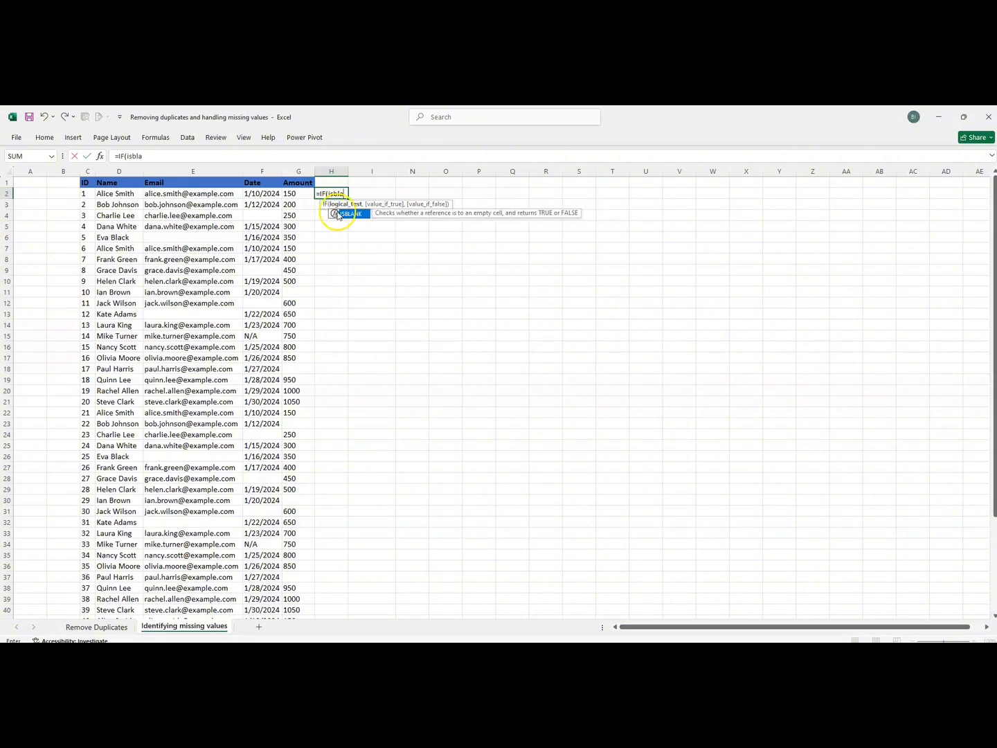
double_click(356, 219)
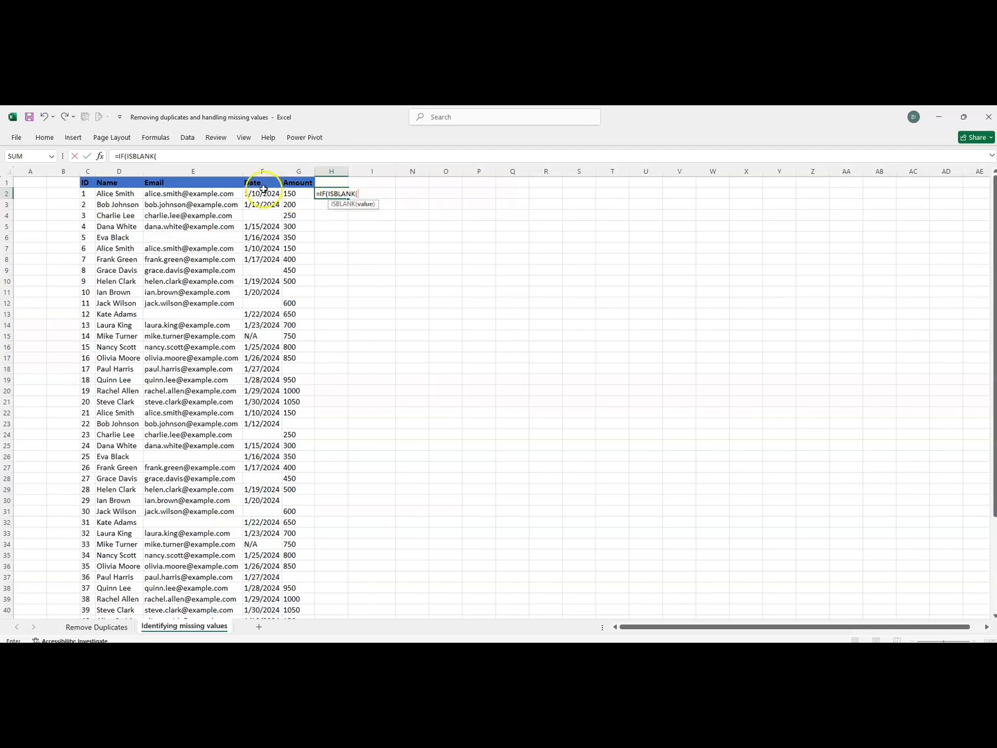
left_click(168, 196)
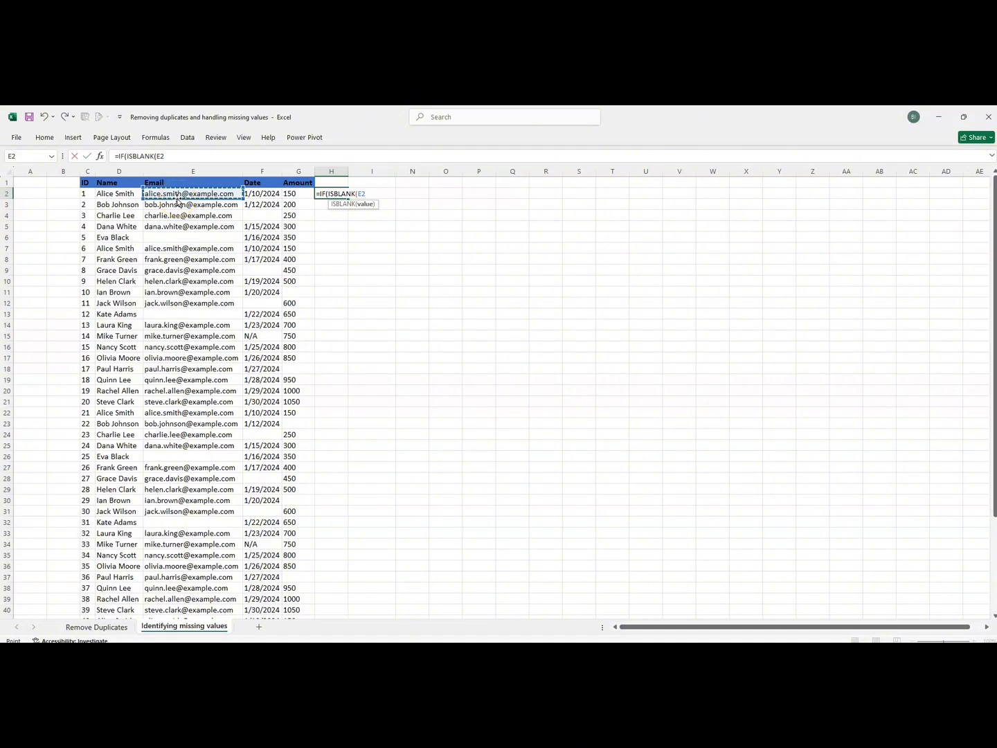
type("),")
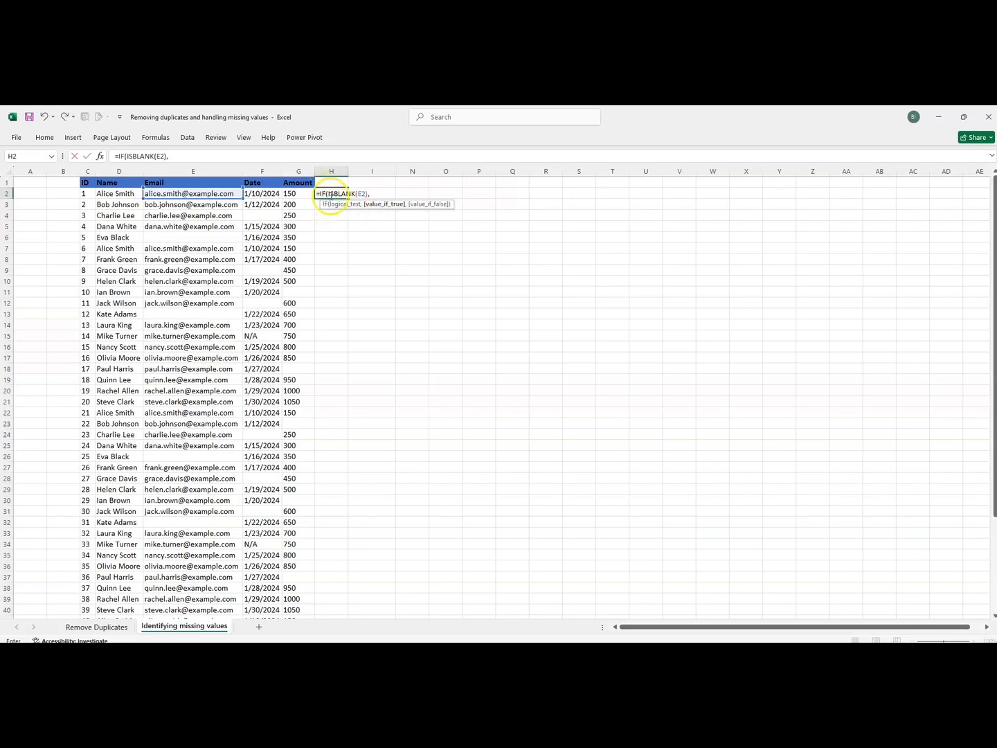
left_click_drag(374, 194, 327, 195)
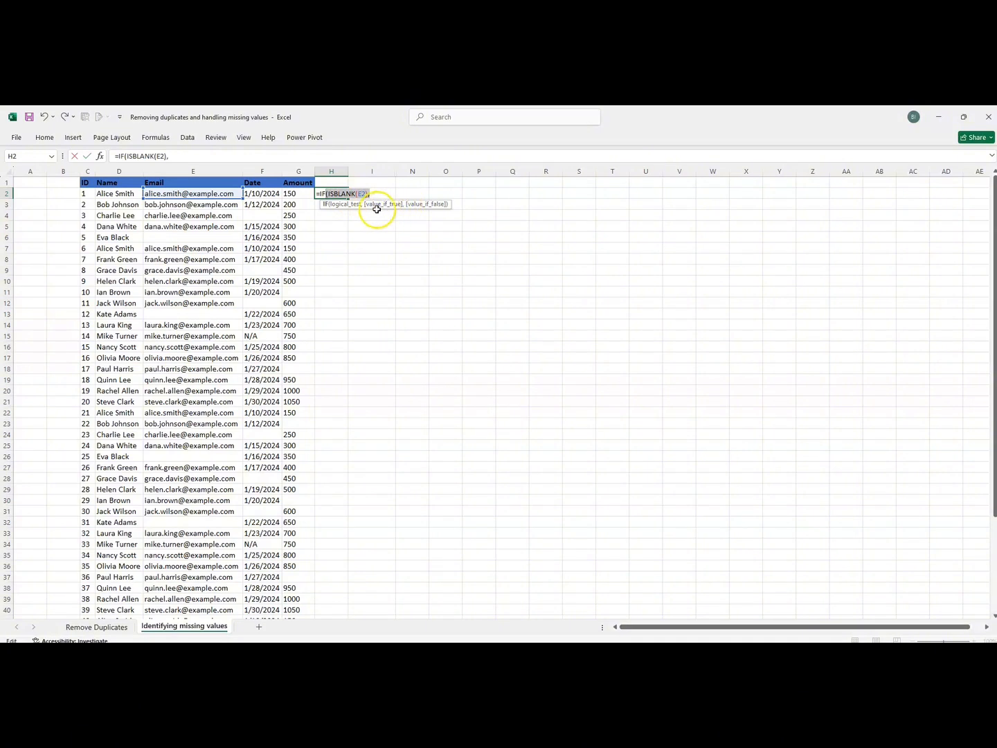
left_click(379, 192)
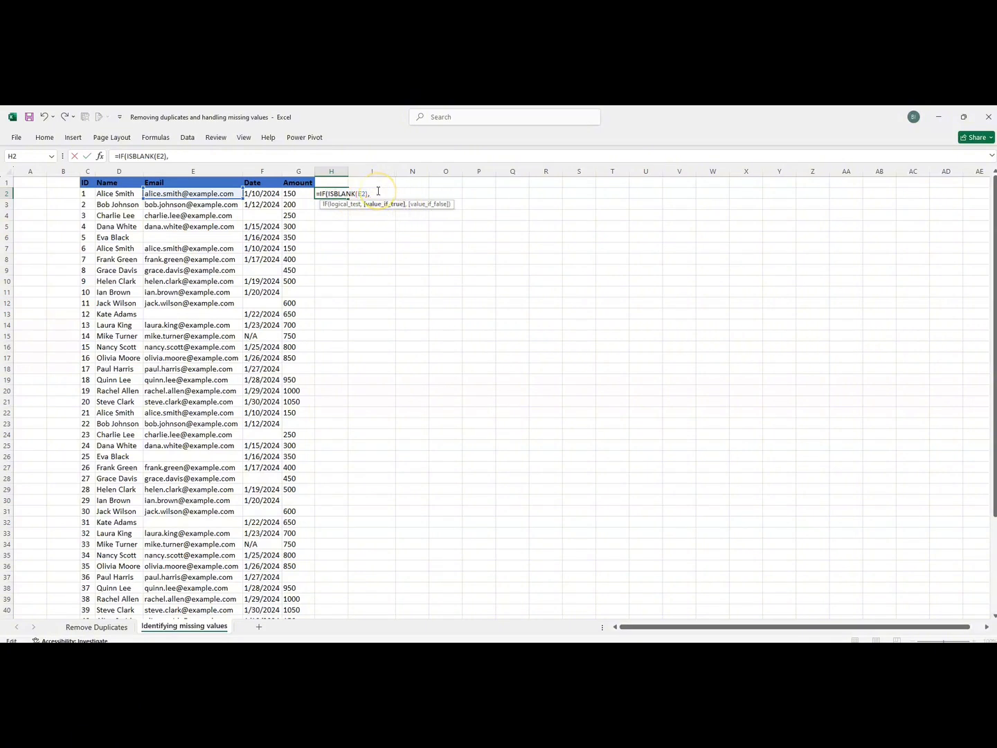
type("\"Email No ")
type(" Available\",")
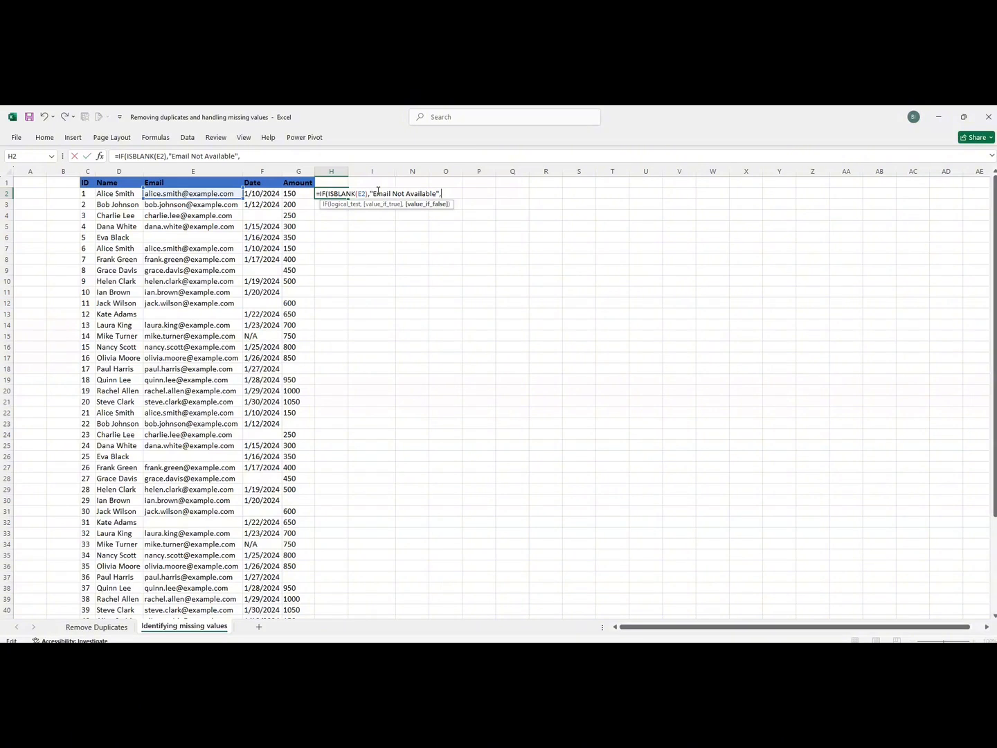
left_click(177, 194)
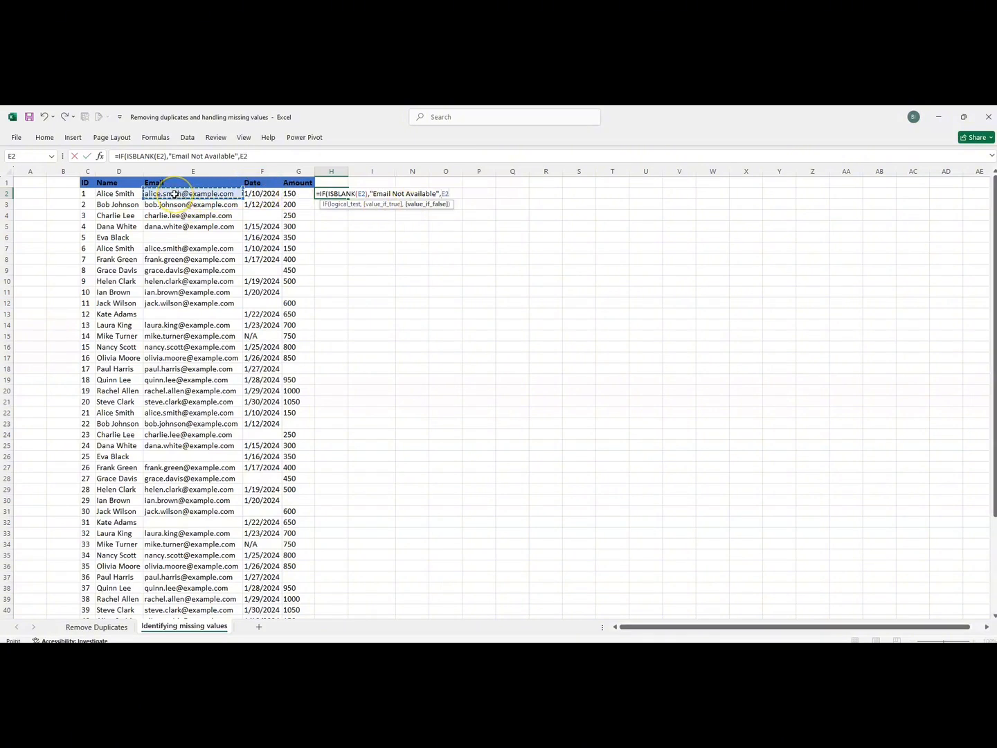
type(")")
key("Return")
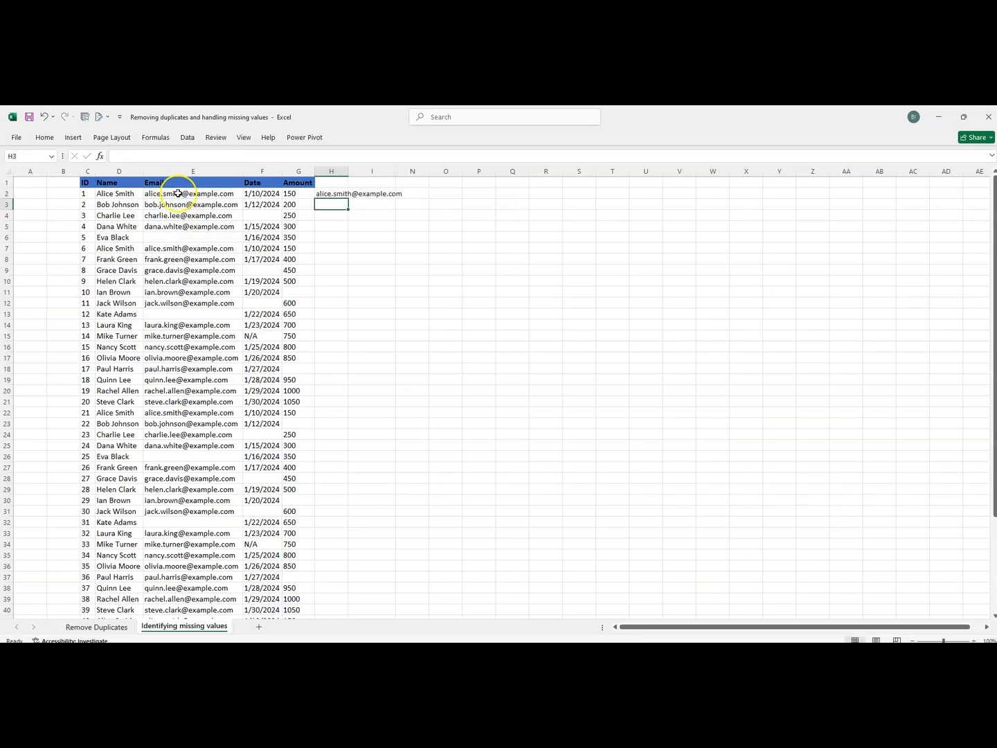
double_click(348, 170)
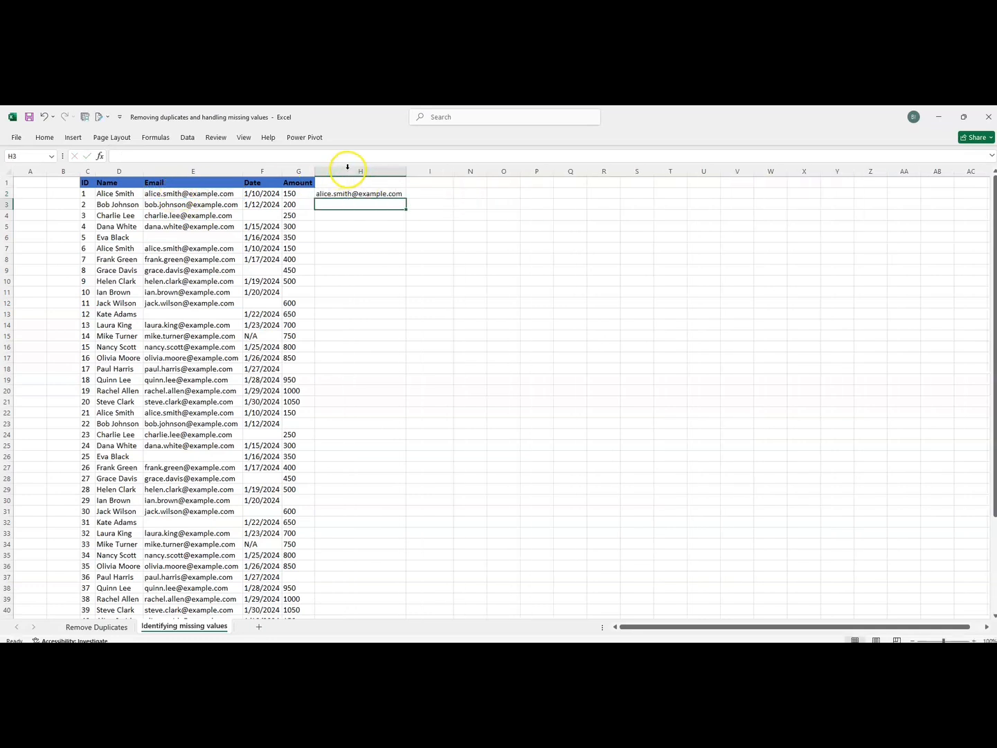
Copy the H2 formula down to row 51 and autofit column H.
left_click(402, 195)
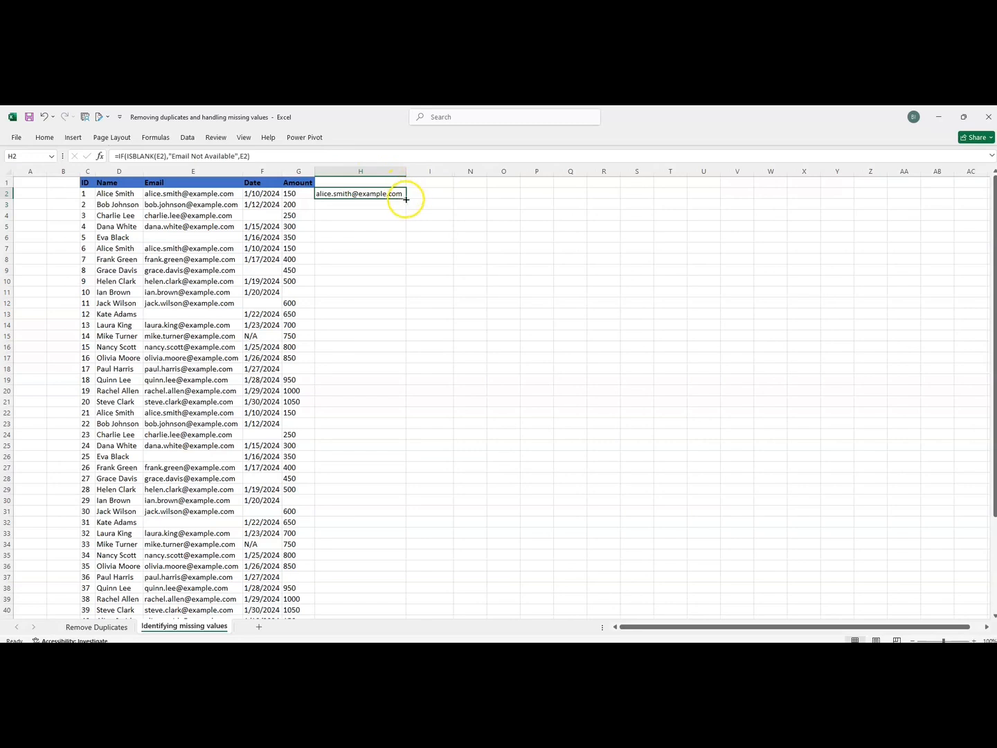
double_click(406, 199)
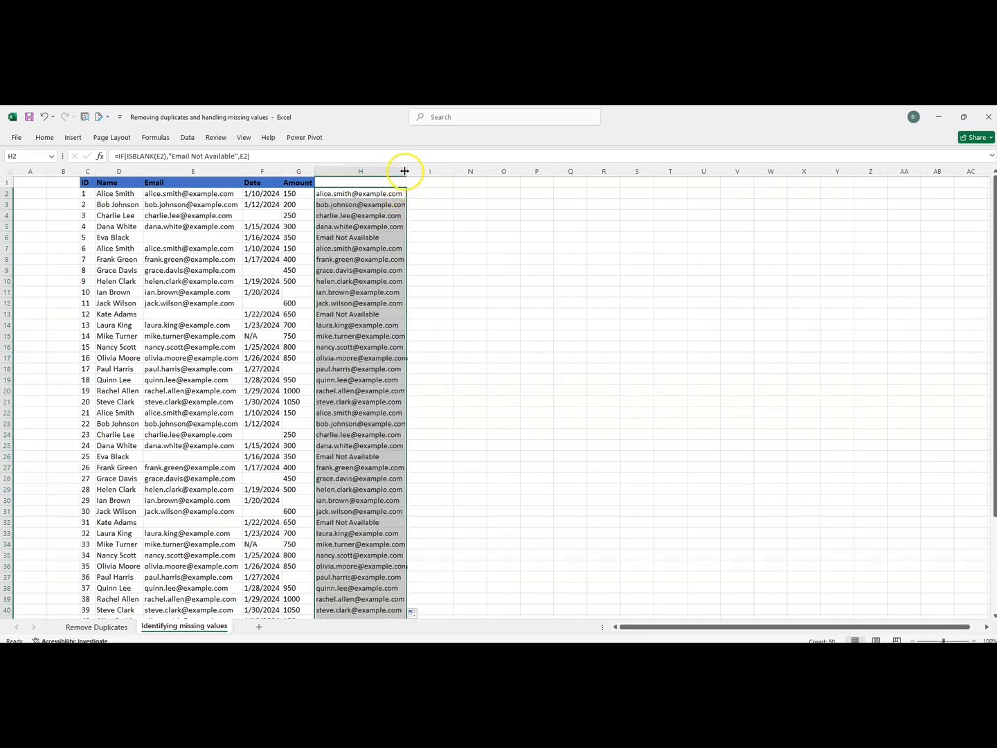
double_click(404, 170)
Compare the column H results against the Email entries in column E.
left_click_drag(331, 237, 187, 236)
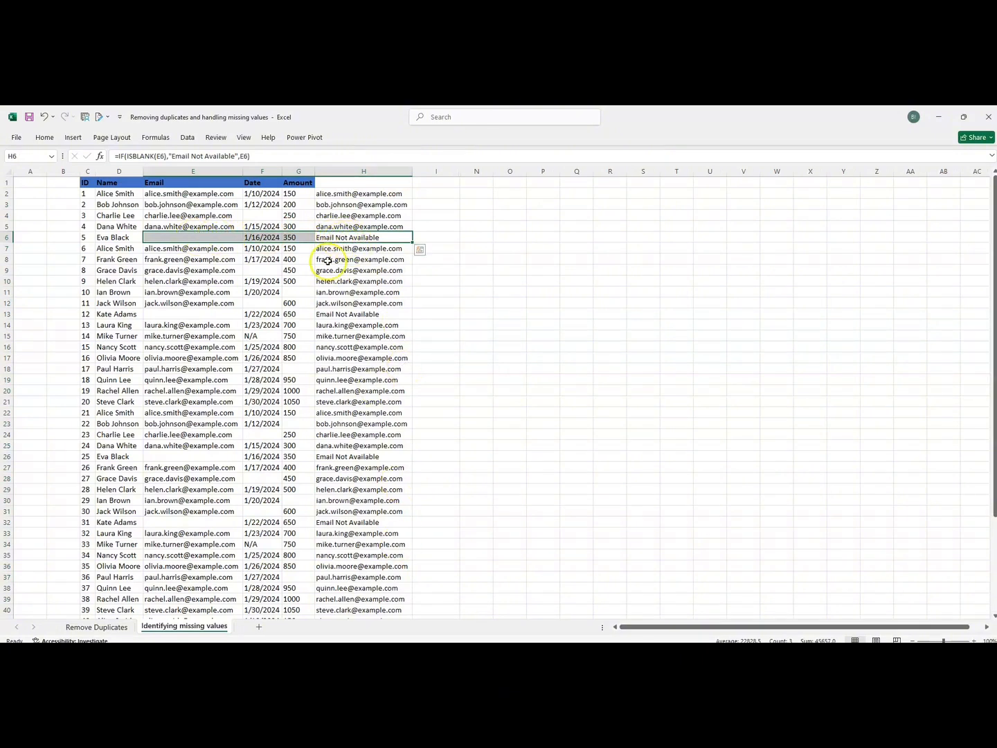
left_click(328, 193)
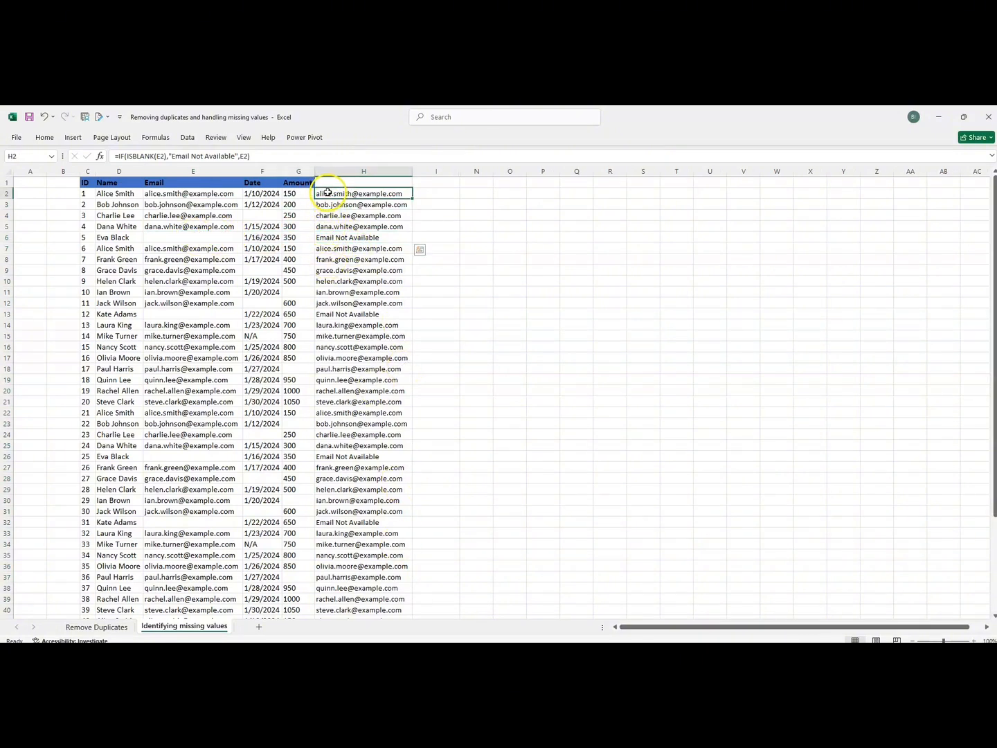
left_click_drag(328, 193, 377, 445)
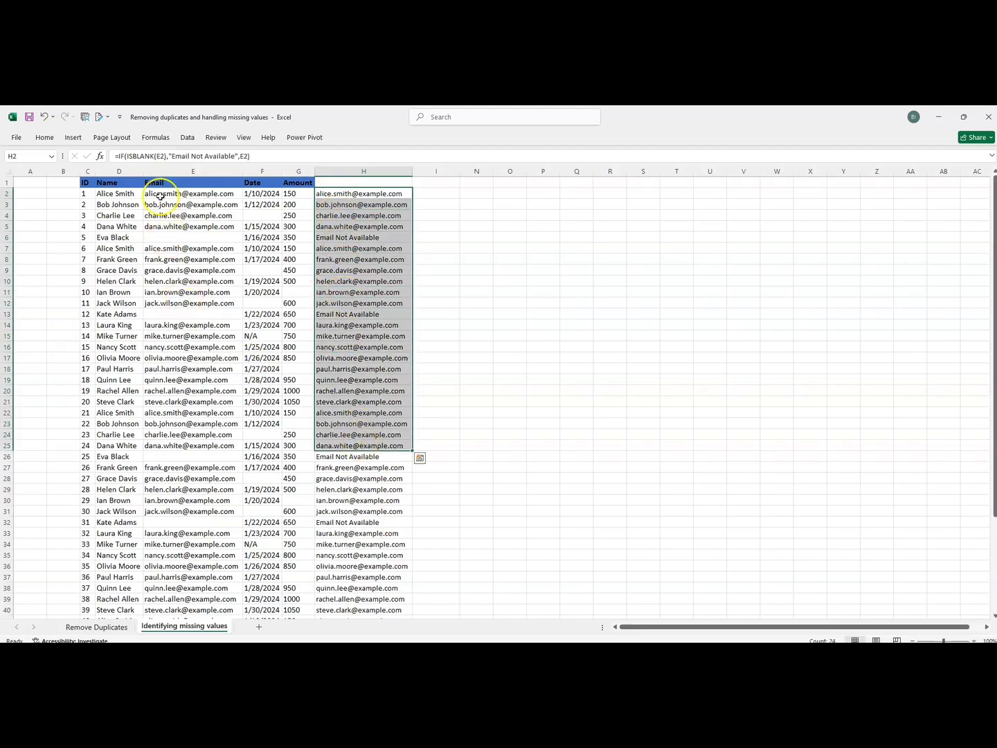
left_click_drag(157, 194, 180, 564)
left_click(335, 193)
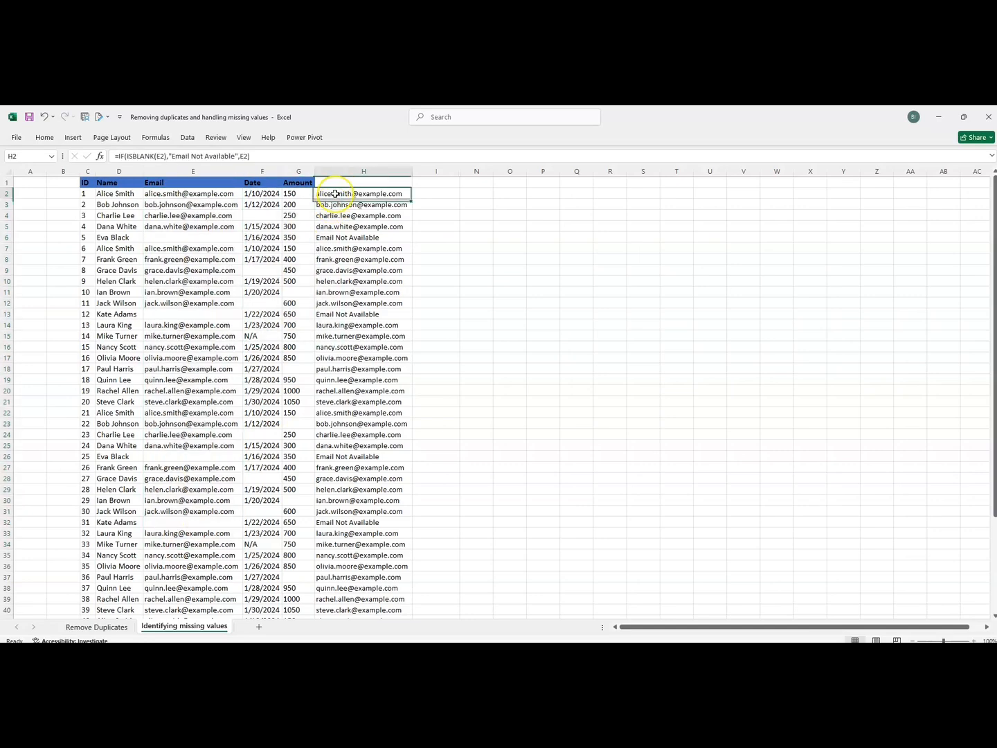
Paste the H2:H51 results as values over the Email column starting at E2.
key("ctrl+shift+Down")
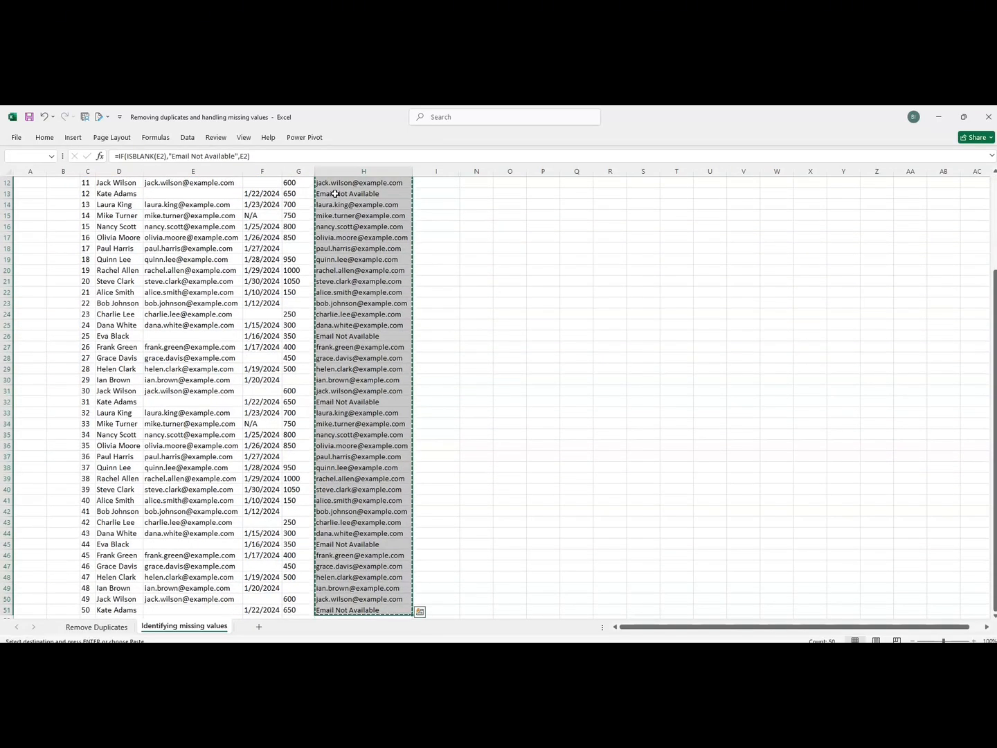
left_click_drag(986, 293, 986, 190)
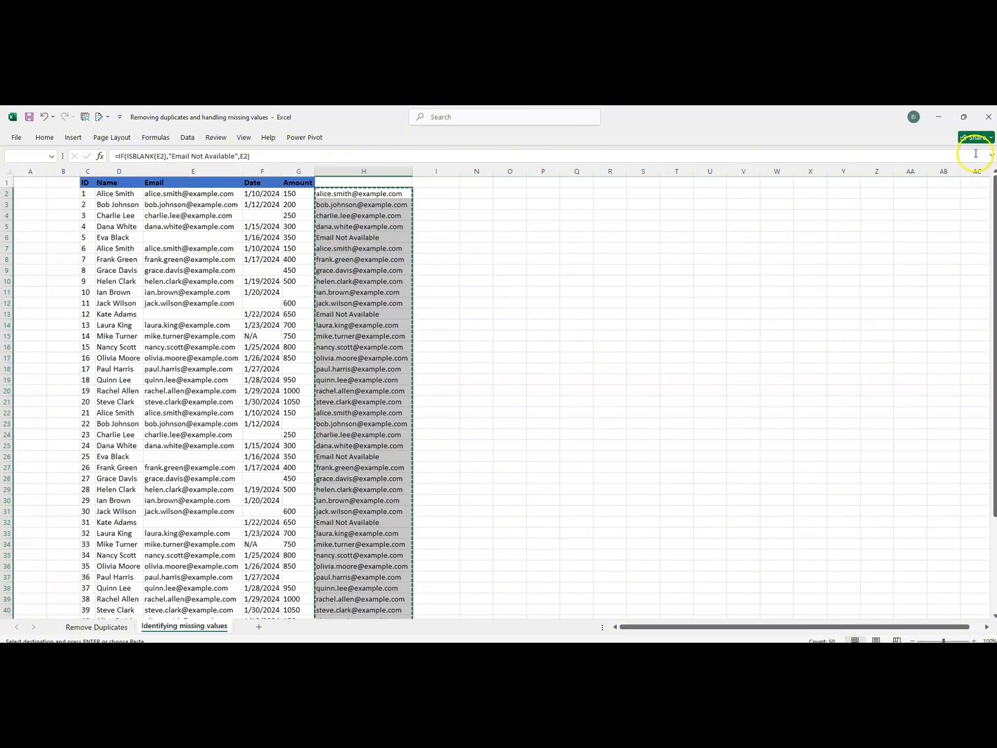
left_click(193, 194)
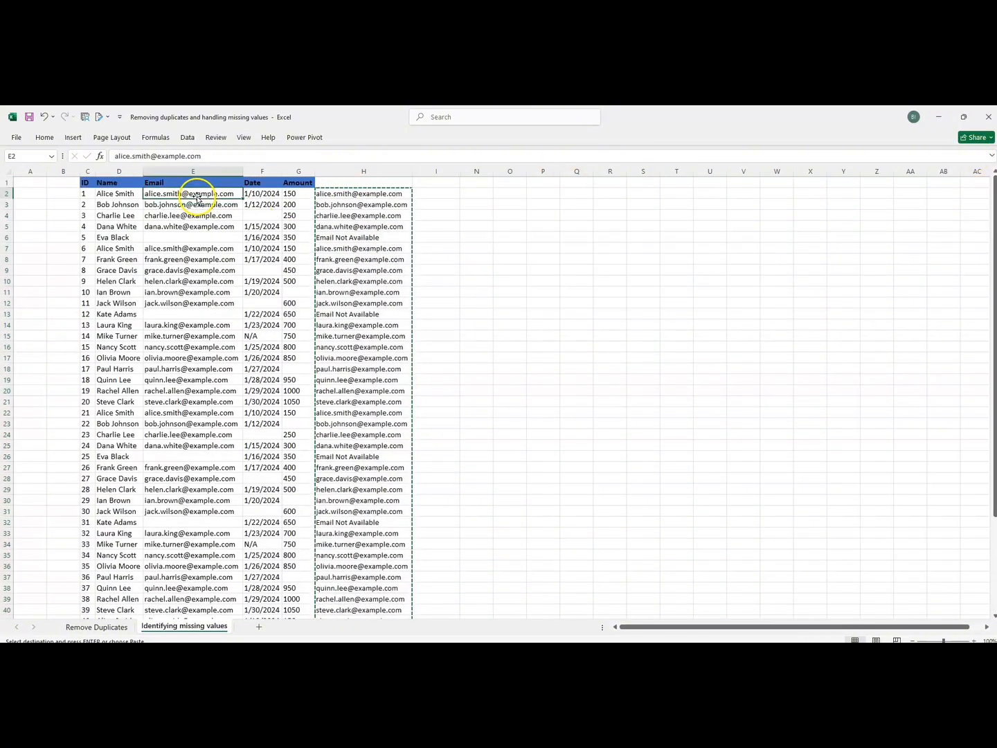
left_click(44, 138)
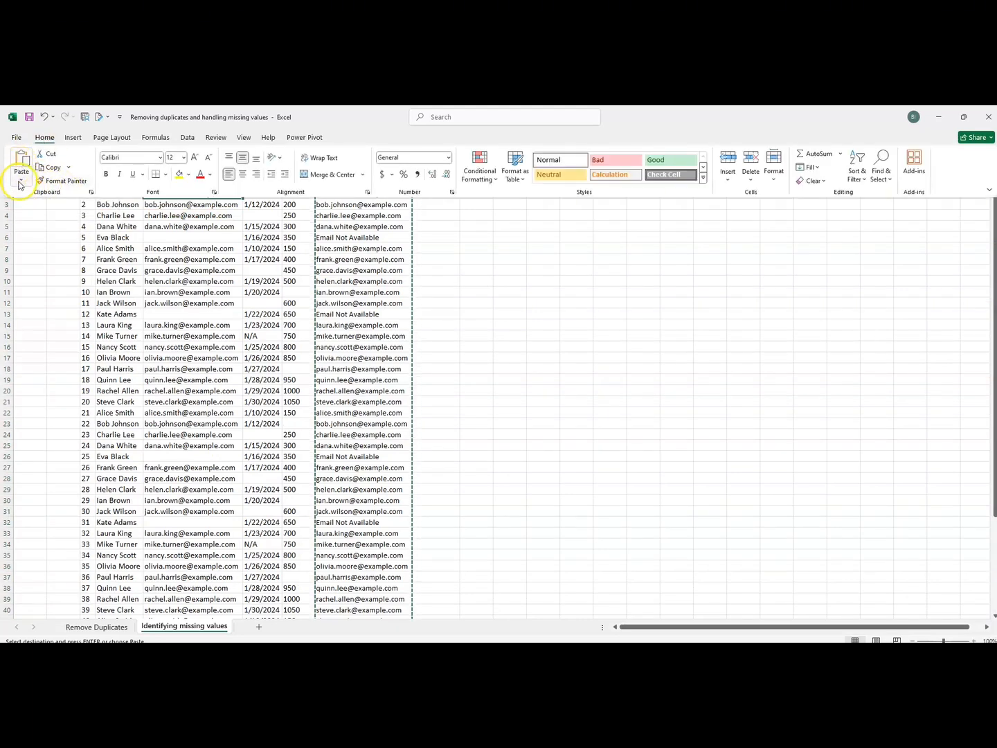
left_click(21, 179)
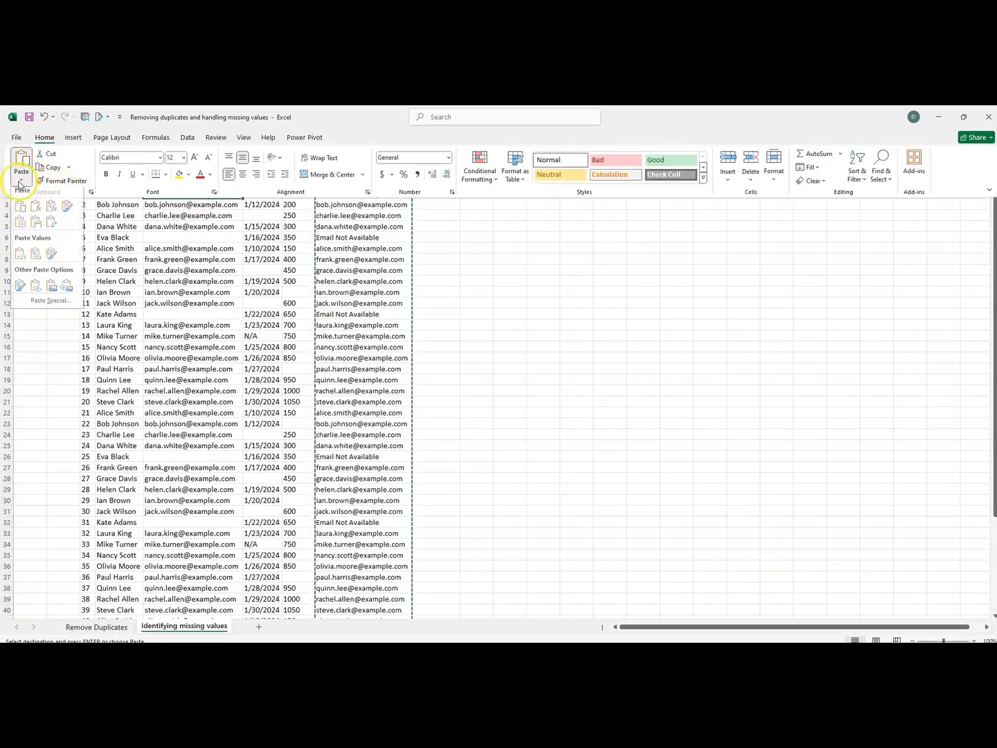
left_click(42, 305)
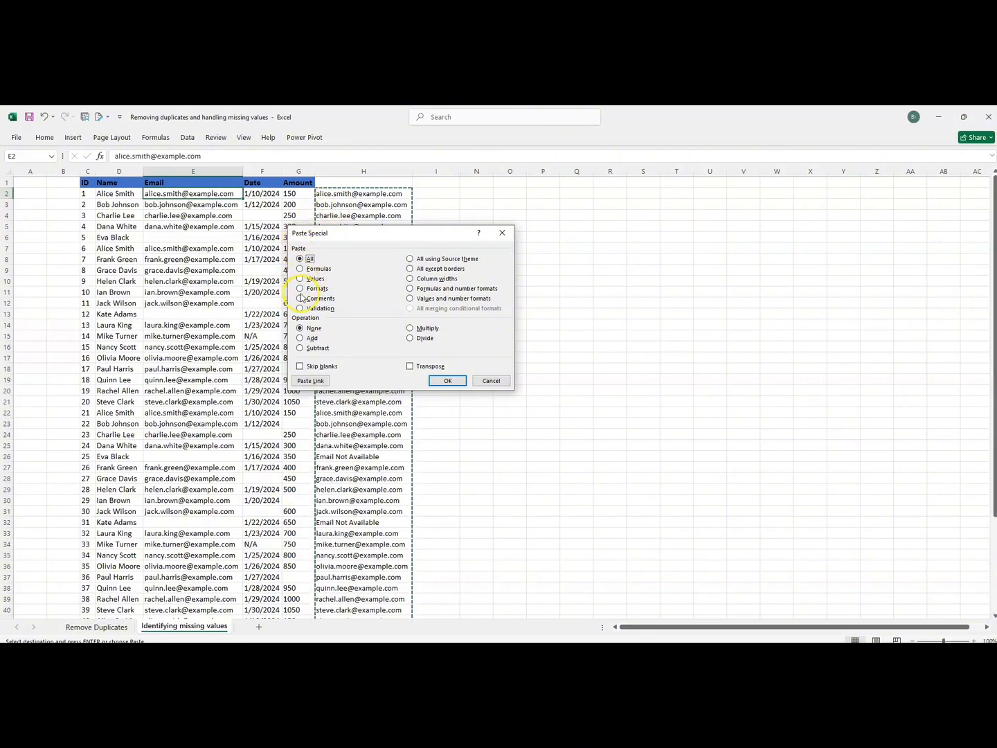
left_click(446, 380)
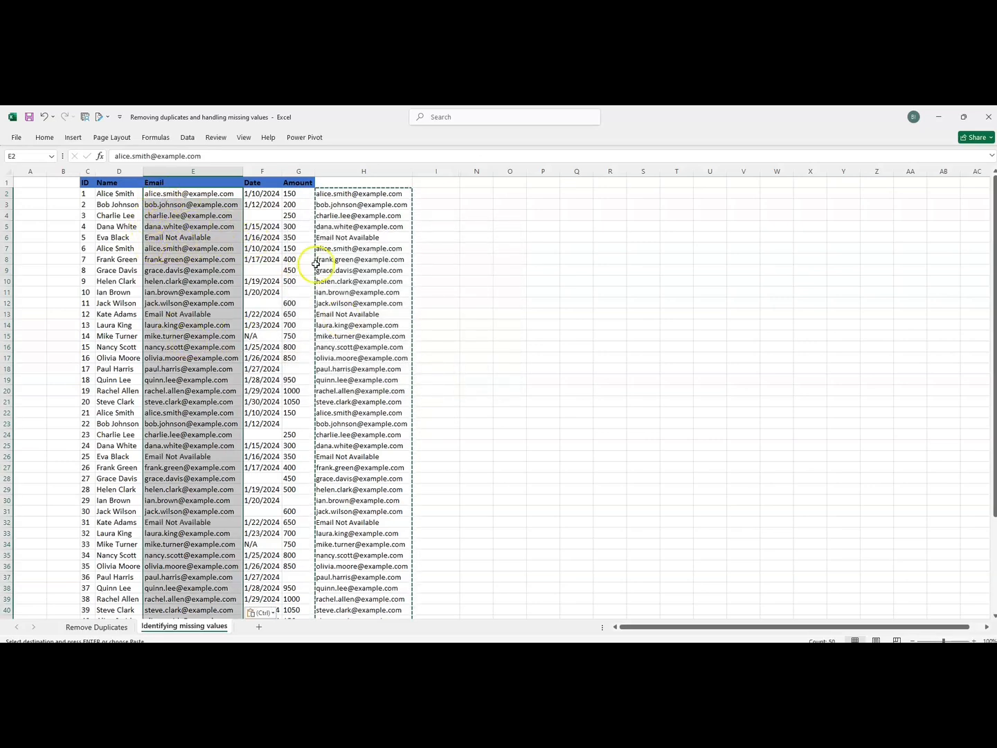
Clear the helper column H2:H51.
left_click(337, 198)
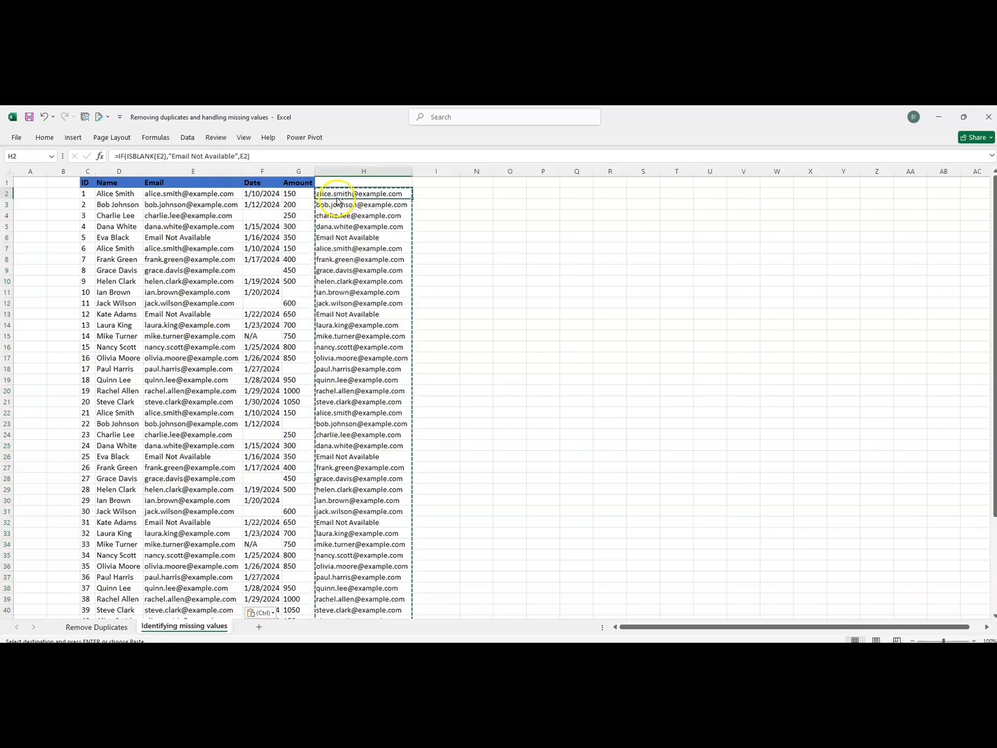
key("ctrl+shift+Down")
key("Delete")
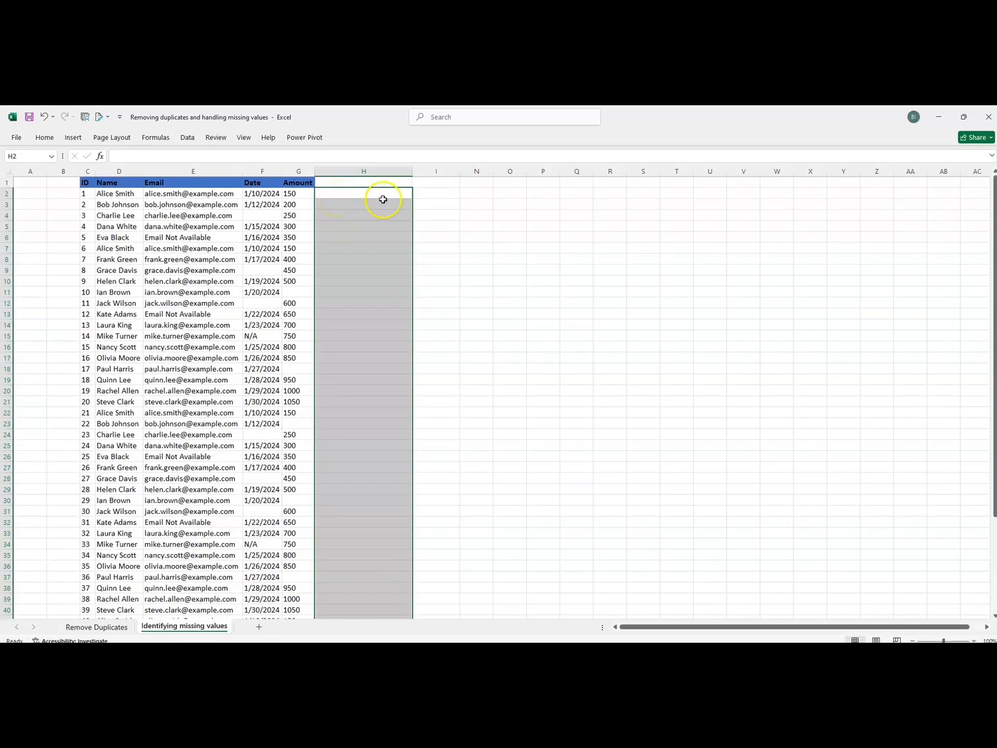
left_click(440, 203)
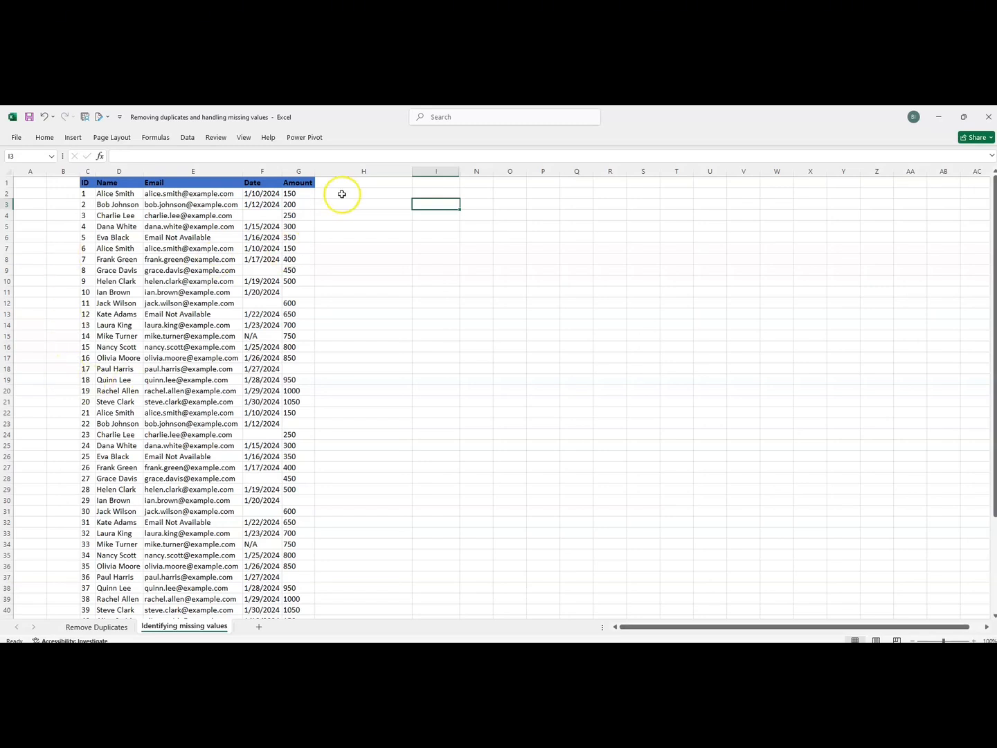
left_click_drag(298, 194, 302, 510)
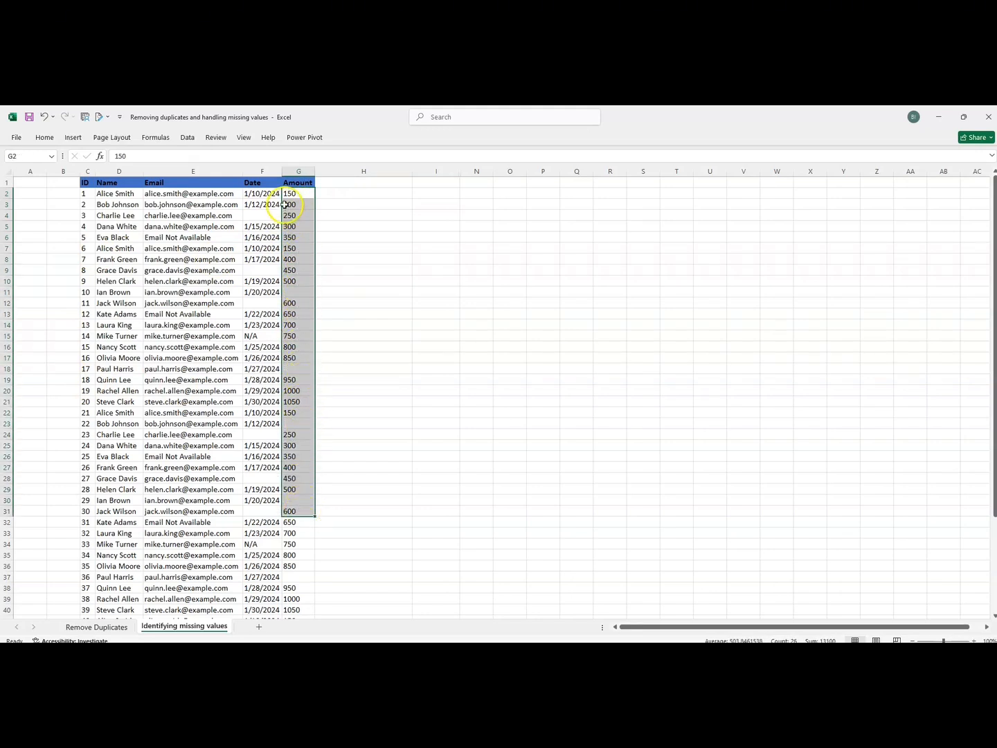
left_click_drag(290, 194, 319, 437)
left_click(351, 201)
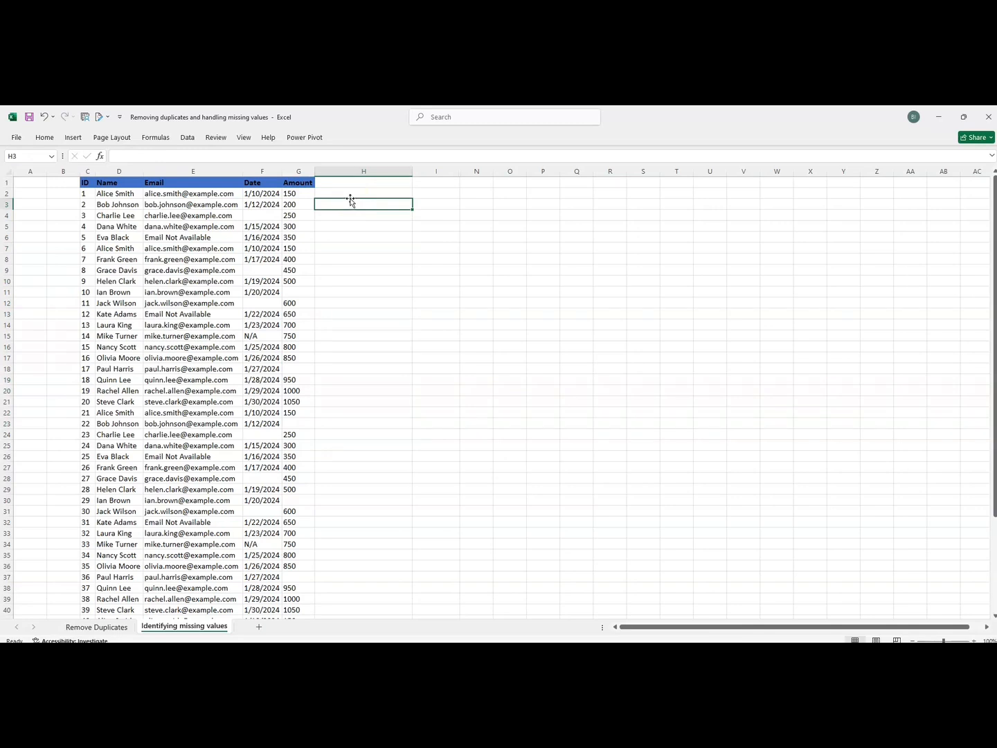
left_click(349, 194)
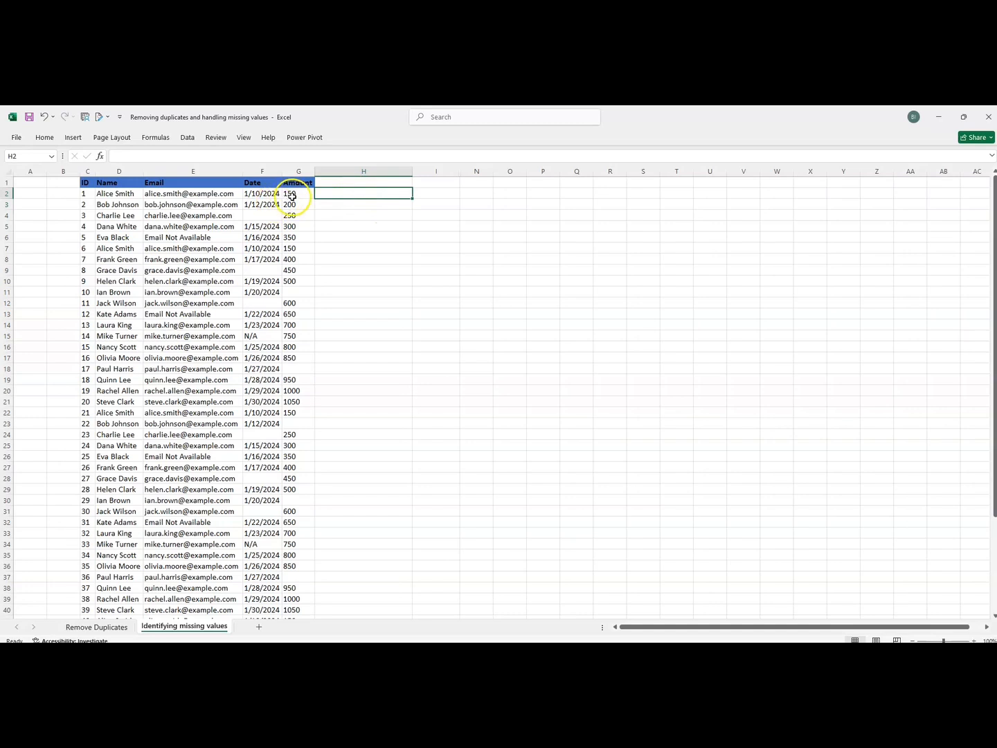
left_click_drag(290, 195, 310, 534)
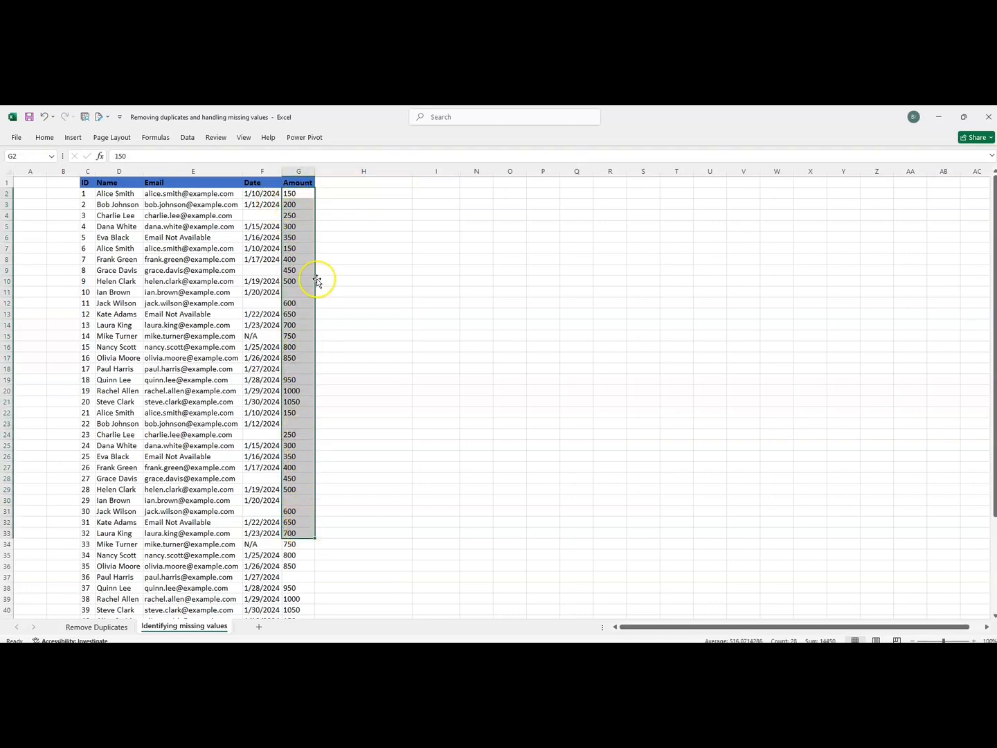
left_click(335, 192)
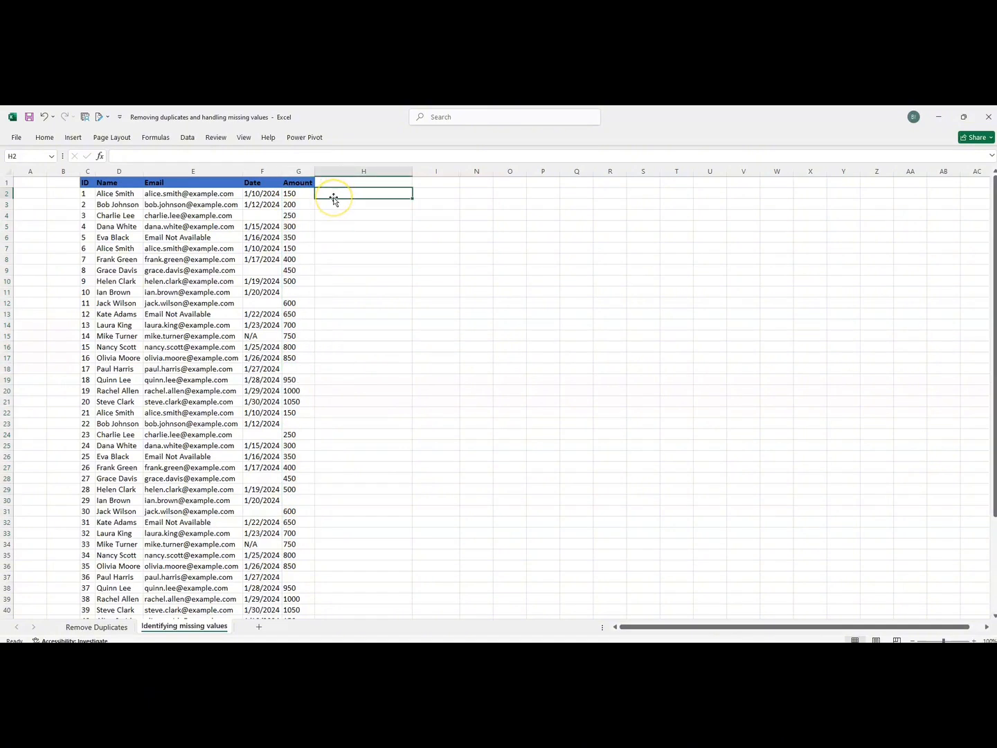
Enter =AVERAGE(G:G) in H2, giving an average Amount of 546.5.
type("=")
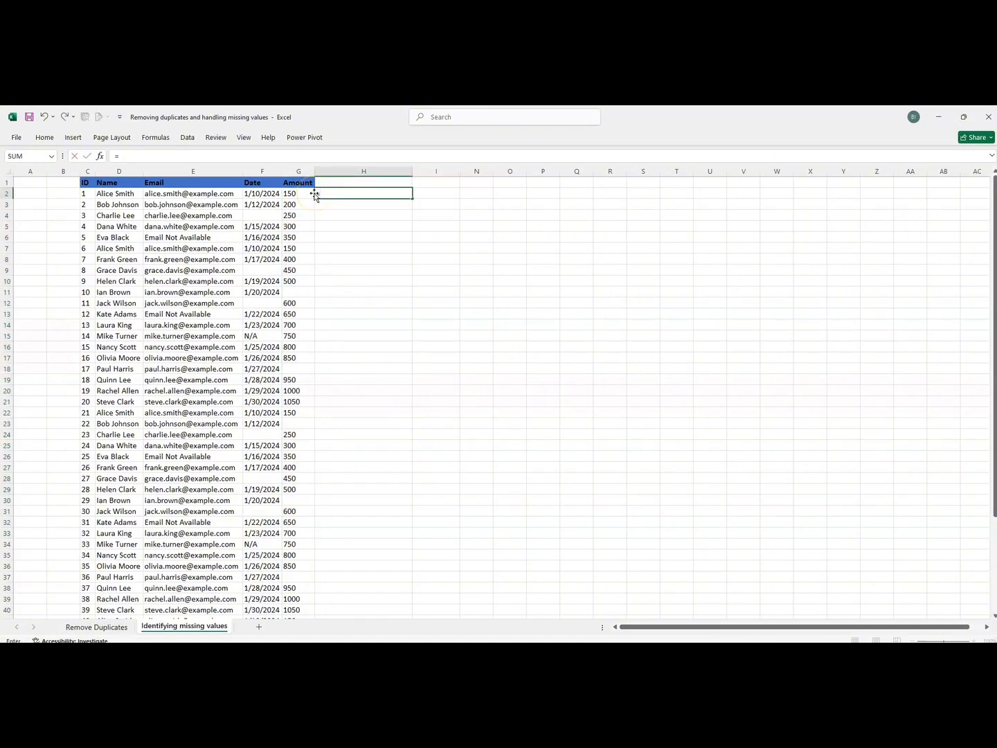
left_click(294, 195)
type("averag")
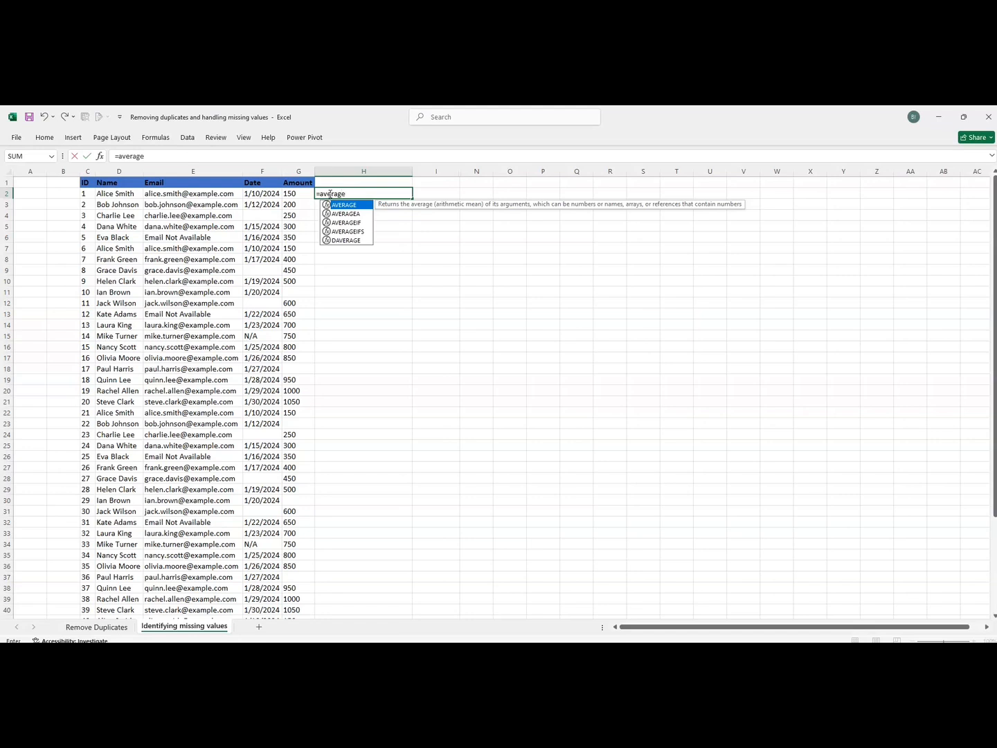
type("e")
key("Tab")
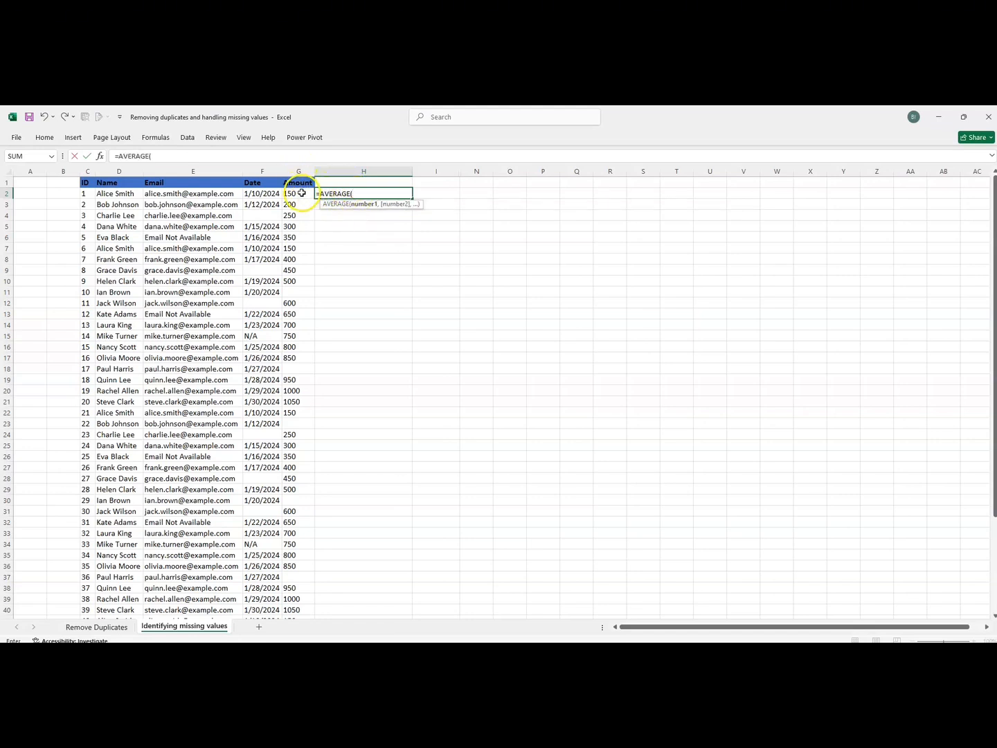
mouse_move(302, 194)
left_mouse_down()
mouse_move(285, 345)
mouse_move(282, 195)
mouse_move(291, 208)
mouse_move(305, 196)
left_mouse_up()
key("BackSpace")
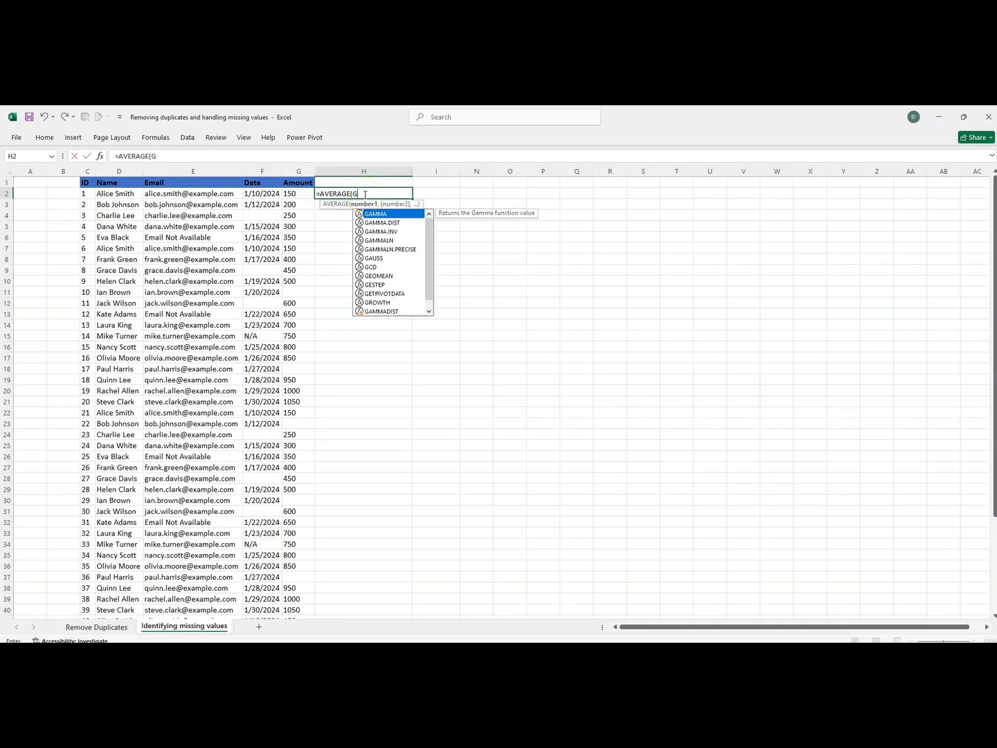
type(":G")
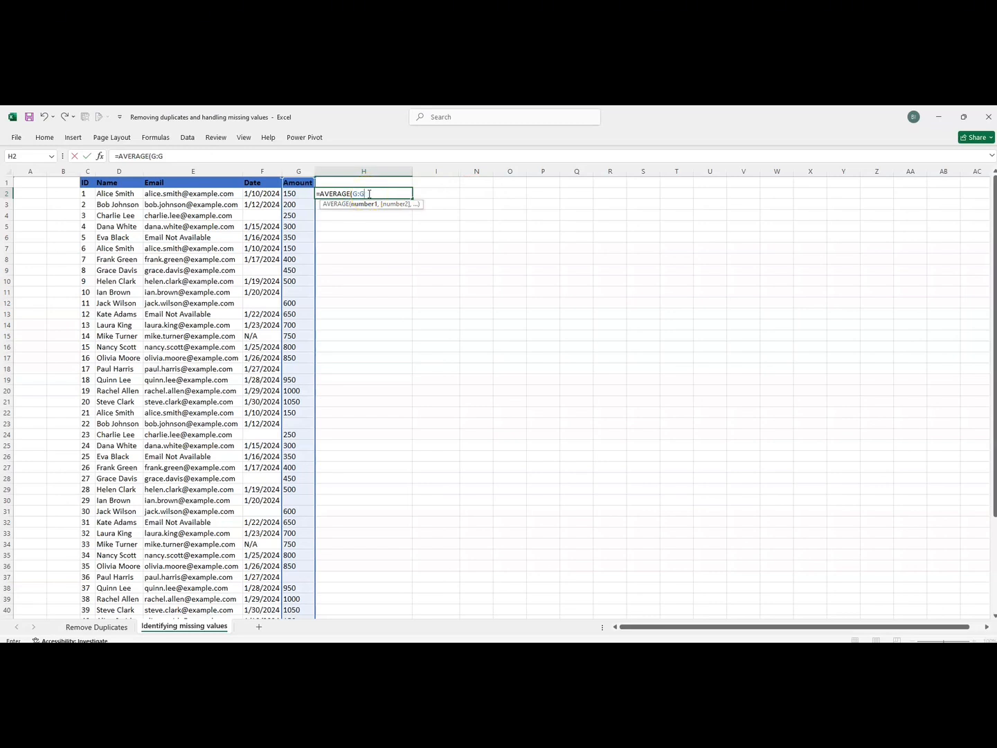
type(")")
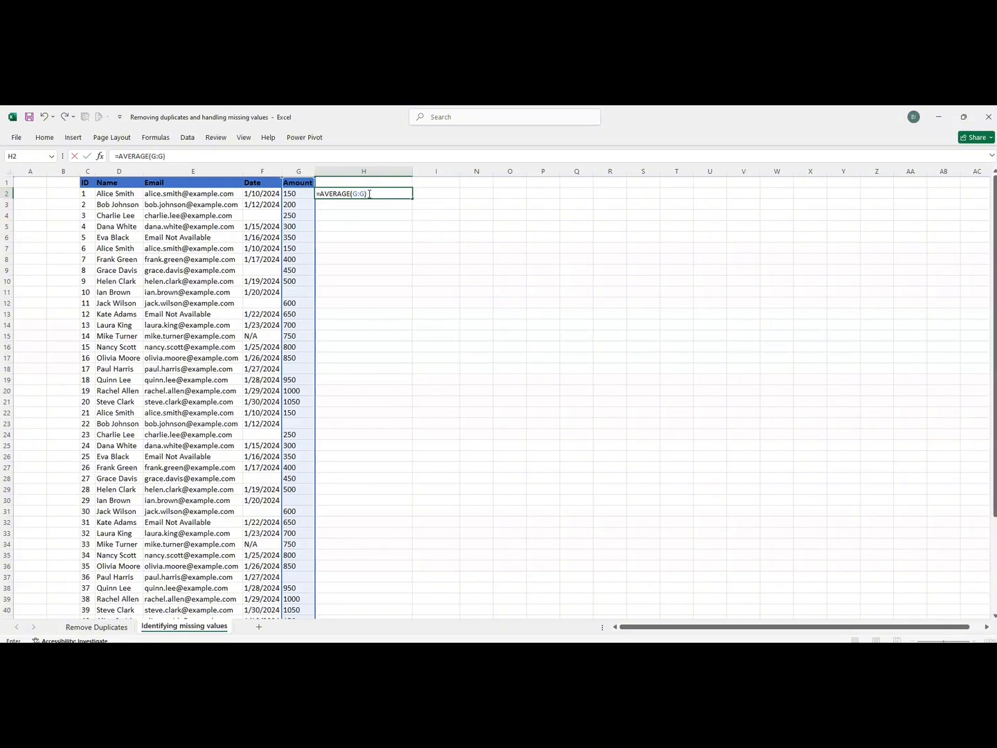
key("Return")
left_click(369, 194)
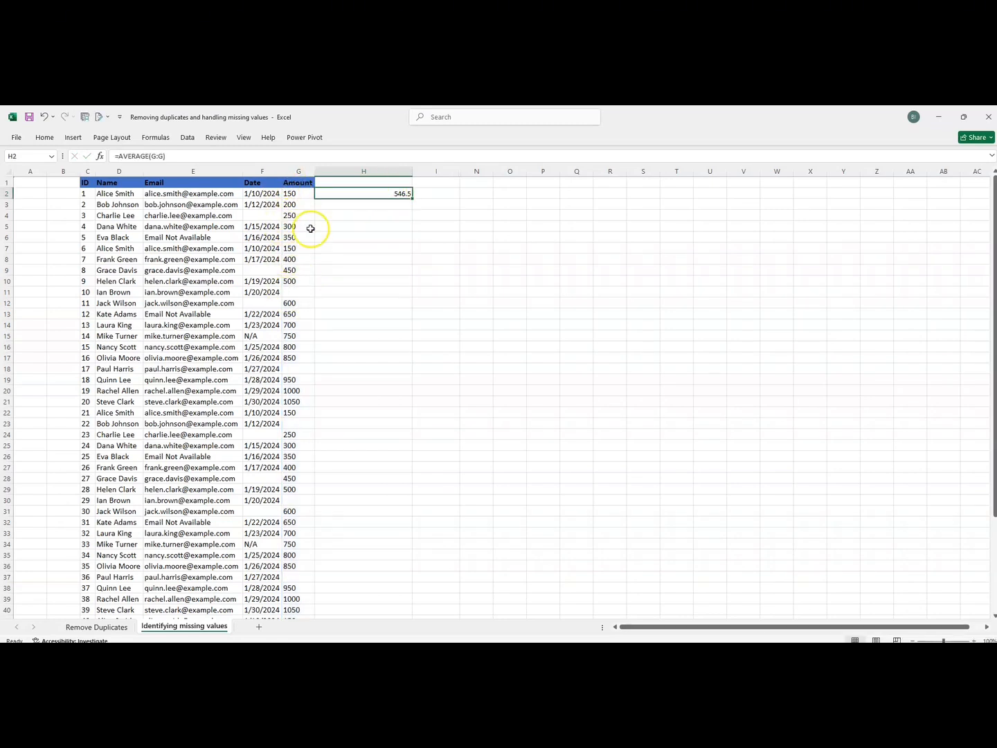
Enter =IF(ISBLANK(G2),$H$2,G2) in I2, which returns 150.
left_click(436, 193)
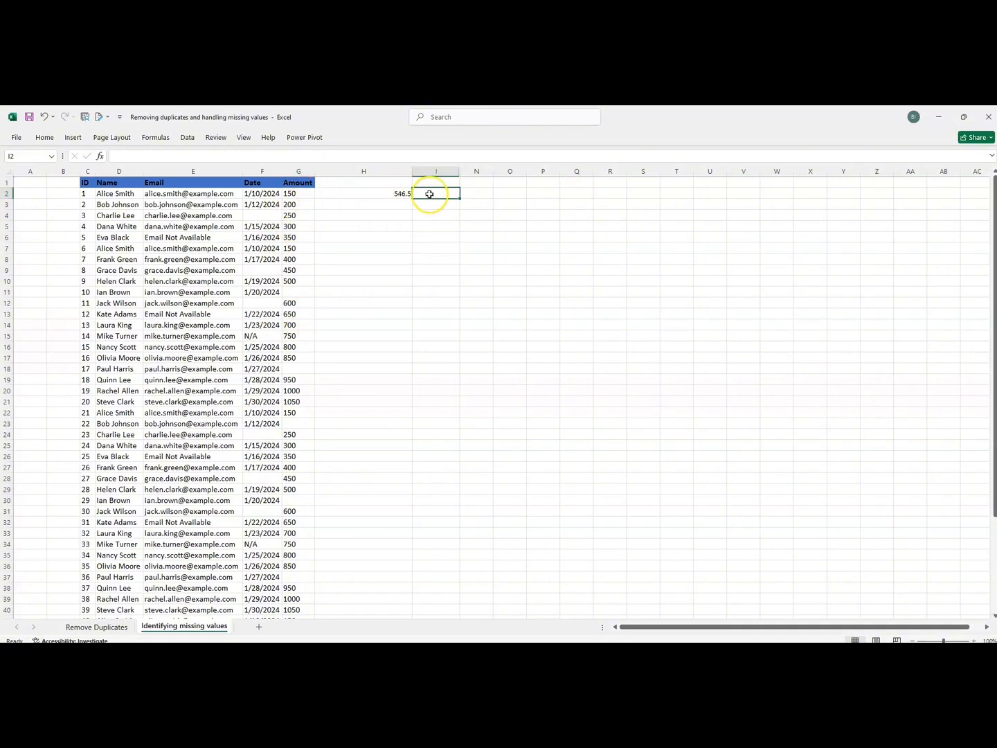
type("i")
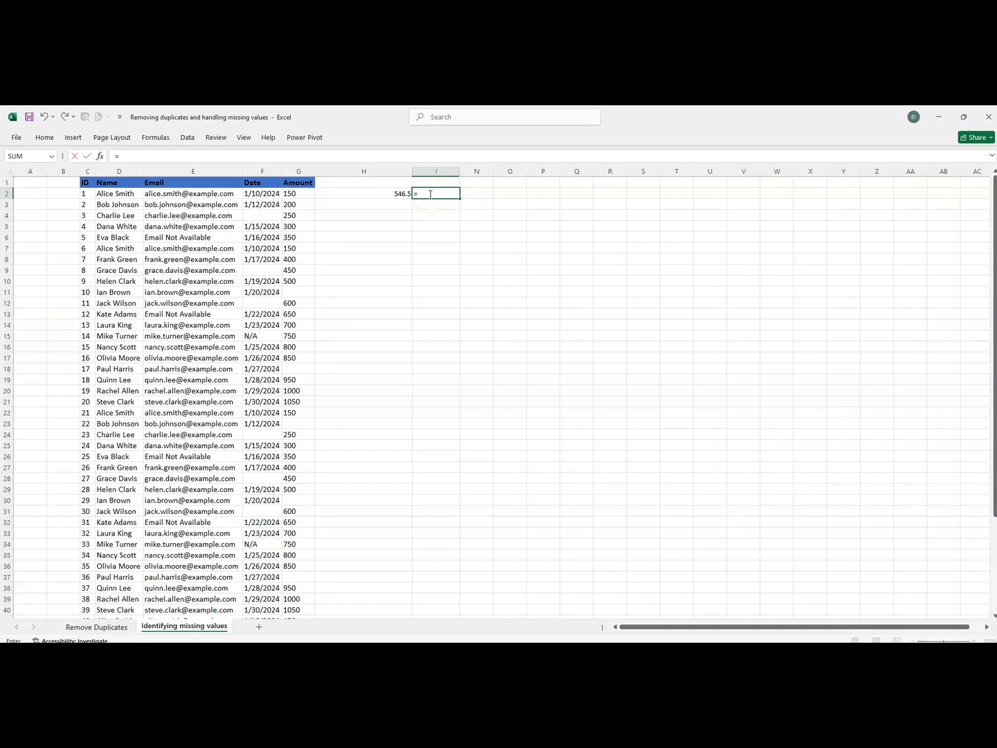
type("if")
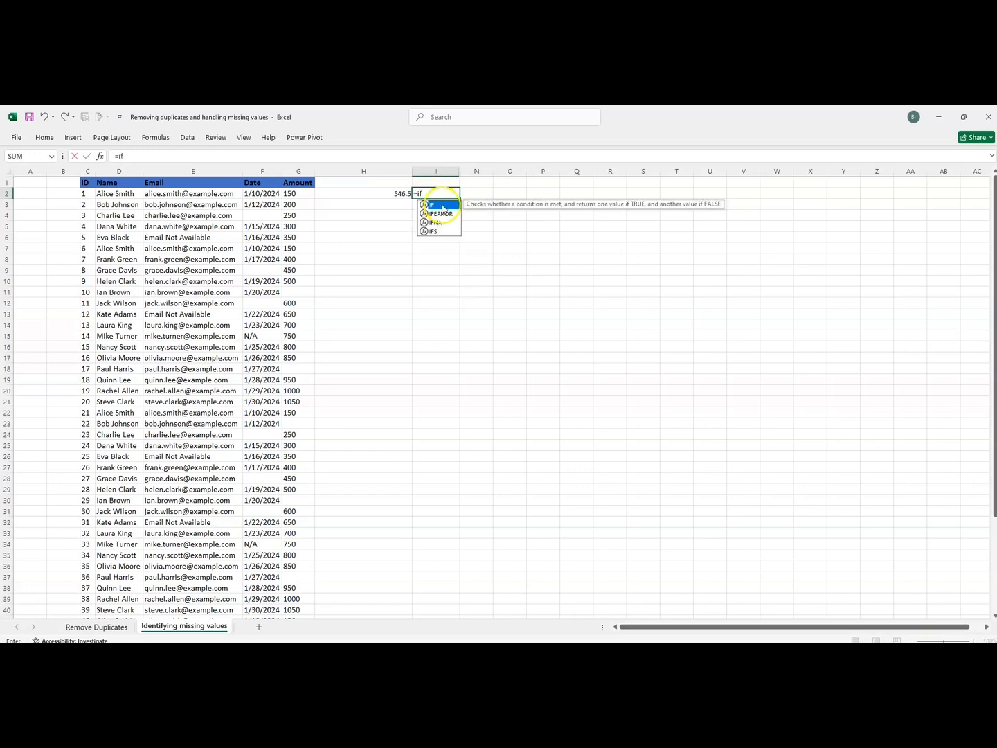
double_click(444, 206)
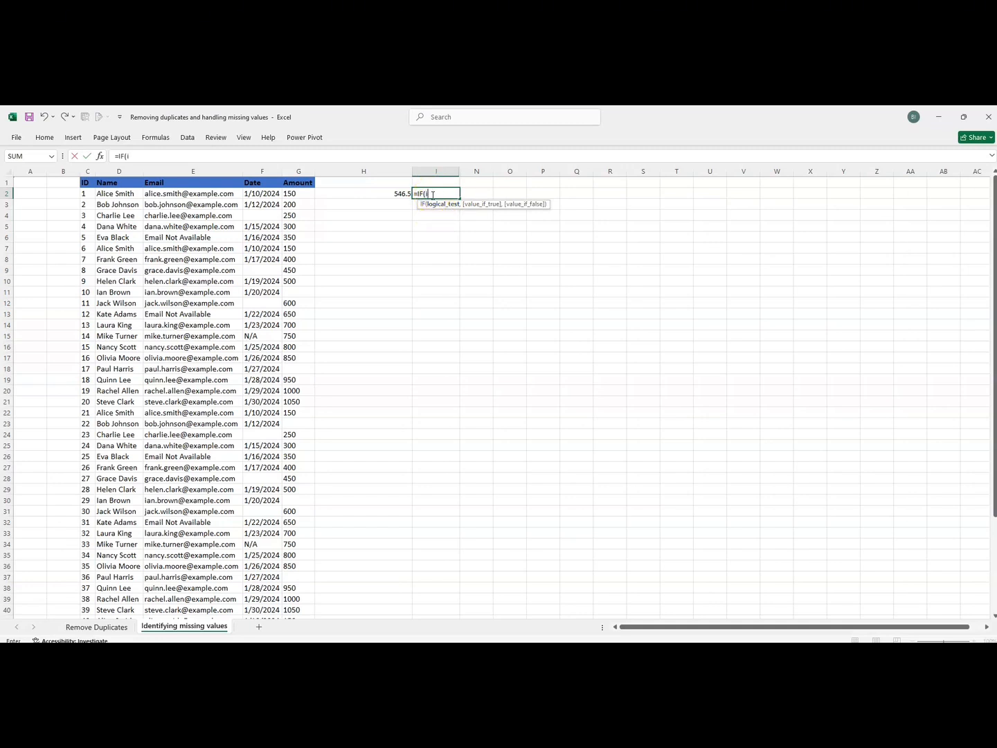
type("isbla")
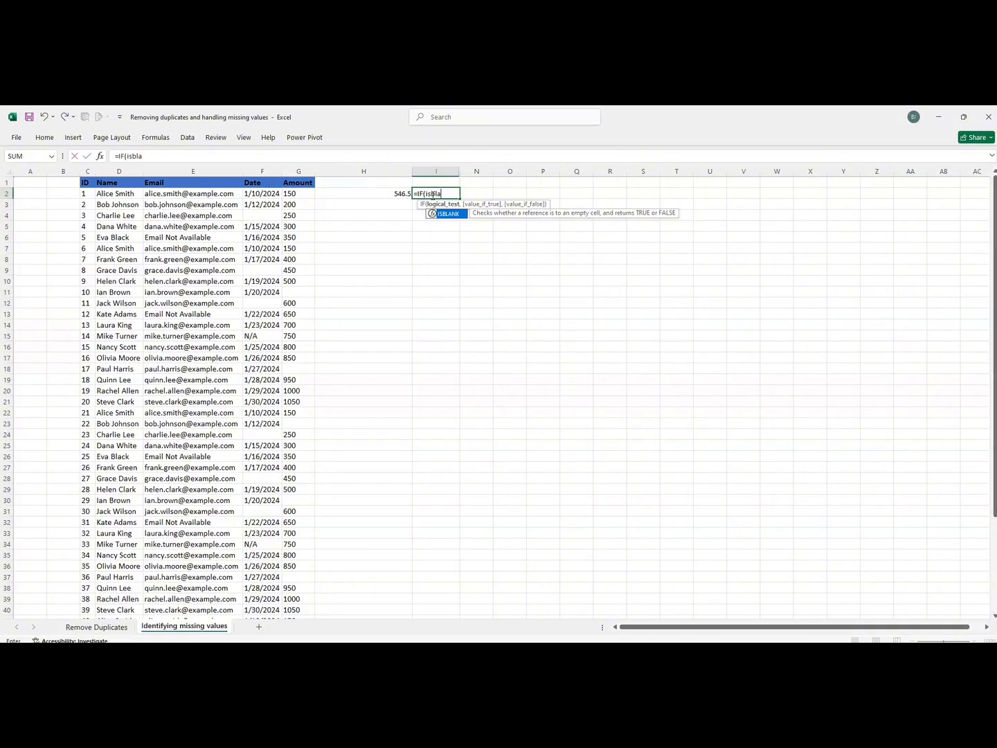
left_click(453, 213)
double_click(454, 214)
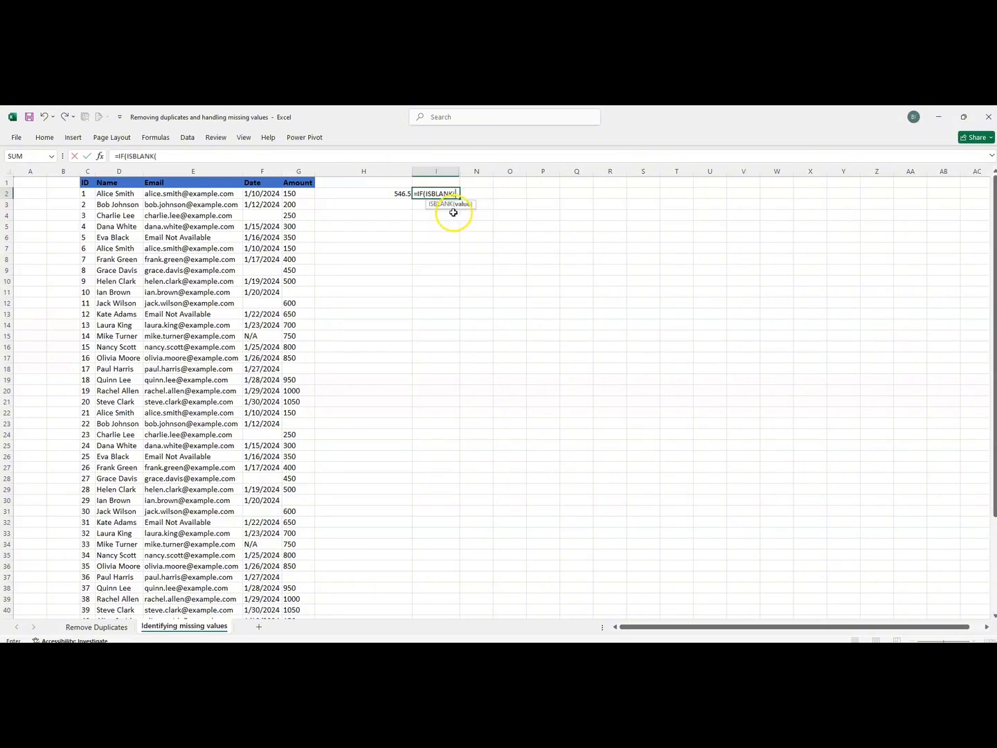
left_click(293, 195)
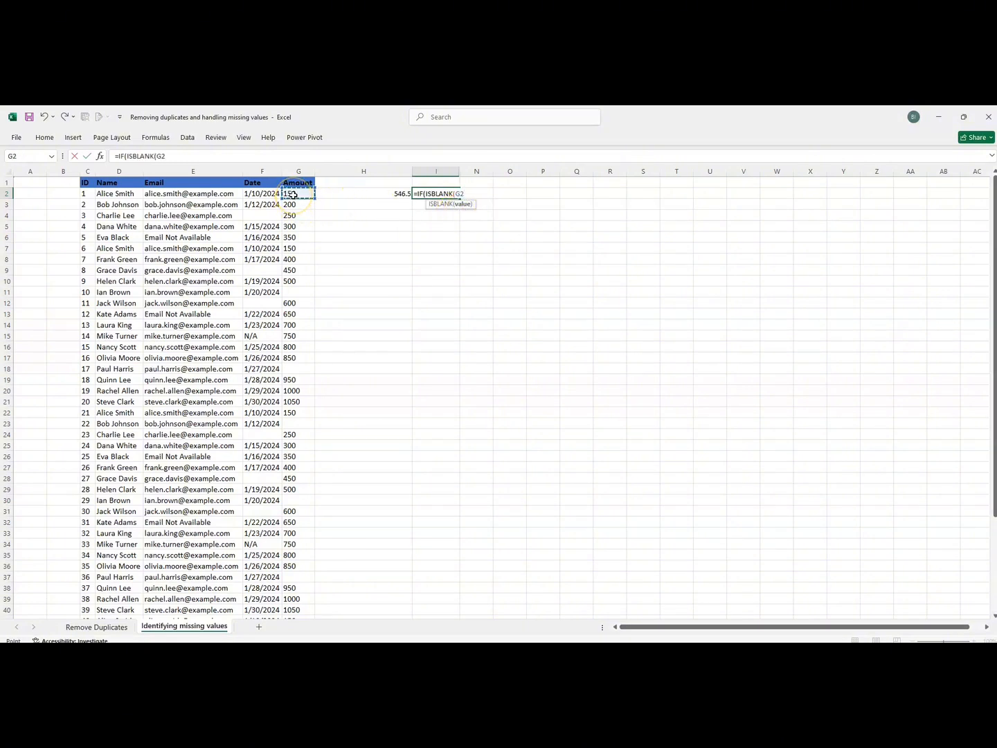
type("),")
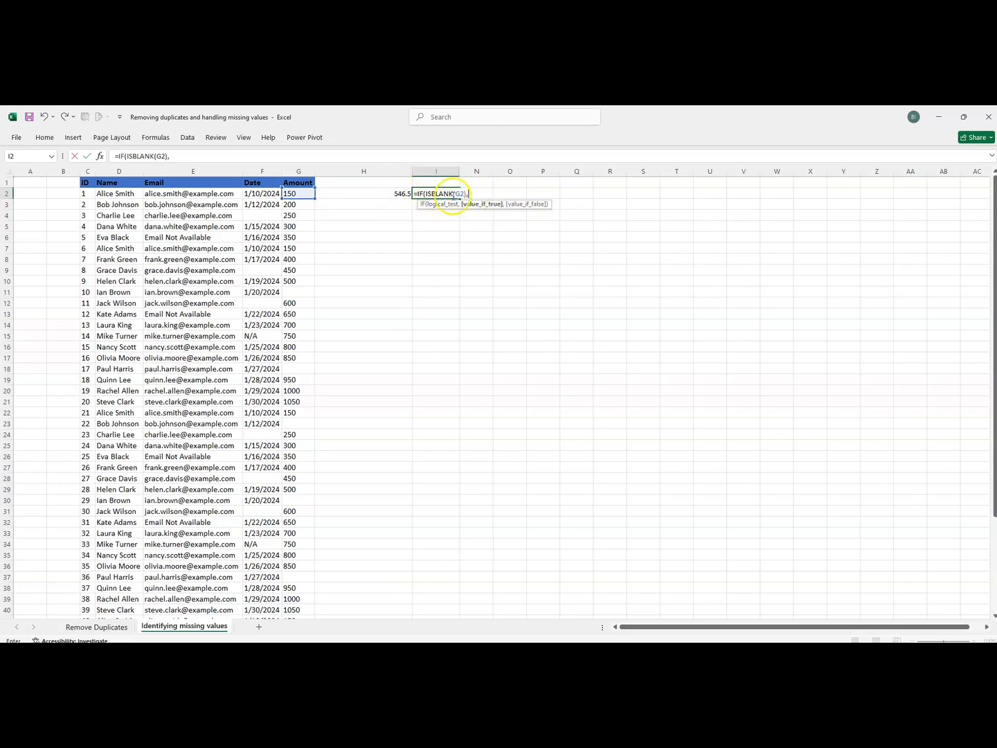
left_click(389, 194)
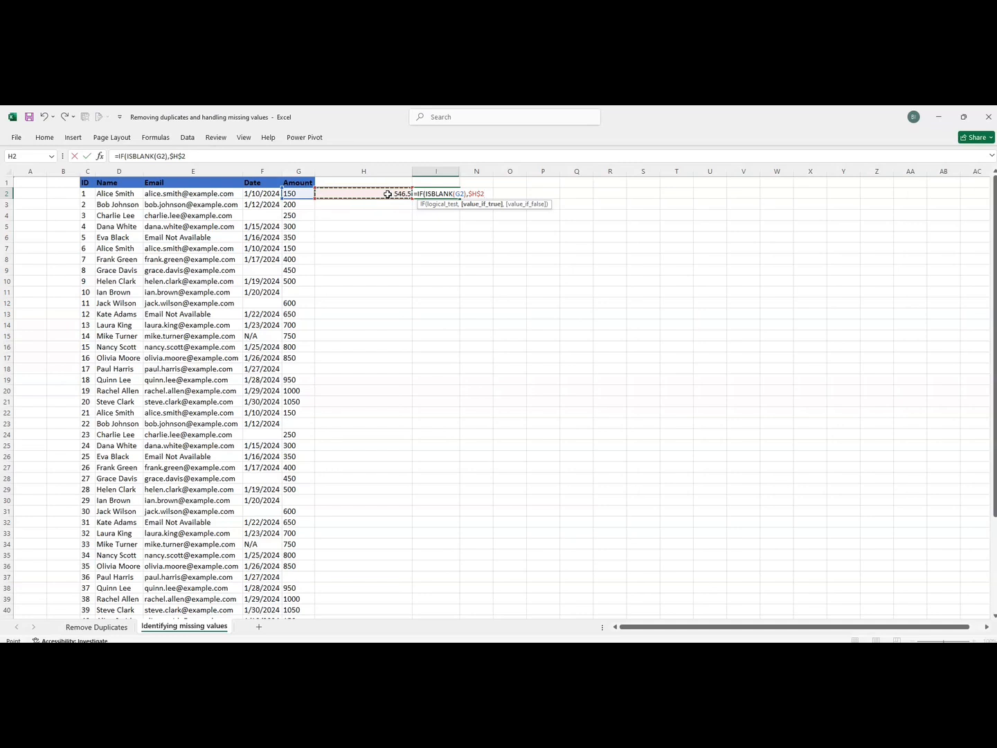
type(",")
left_click(291, 194)
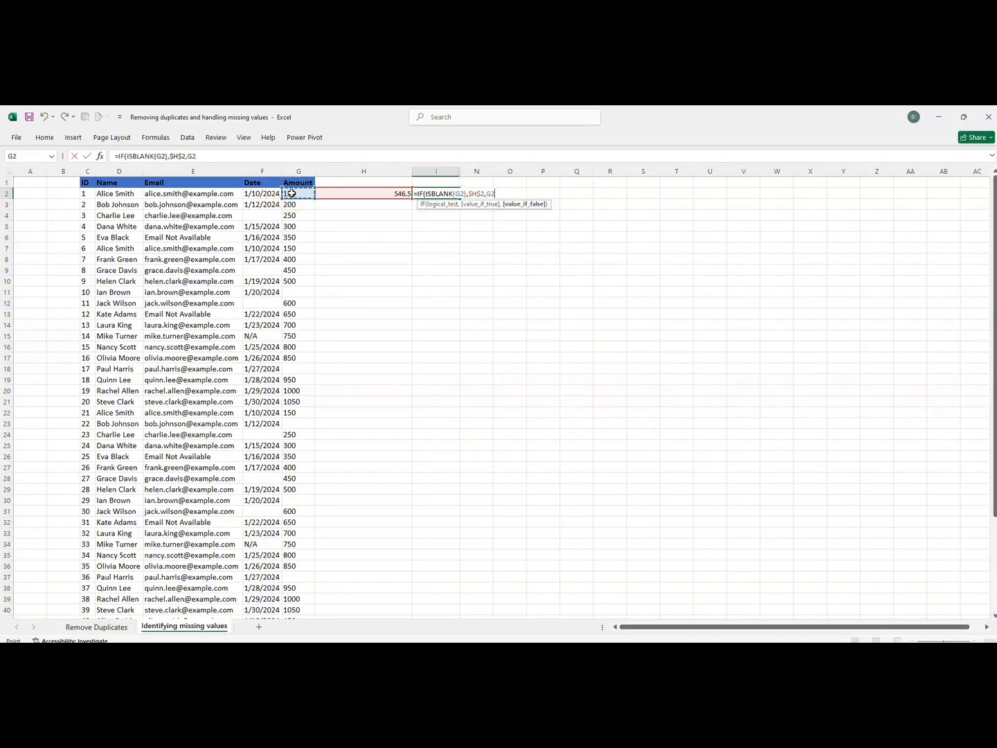
type(")")
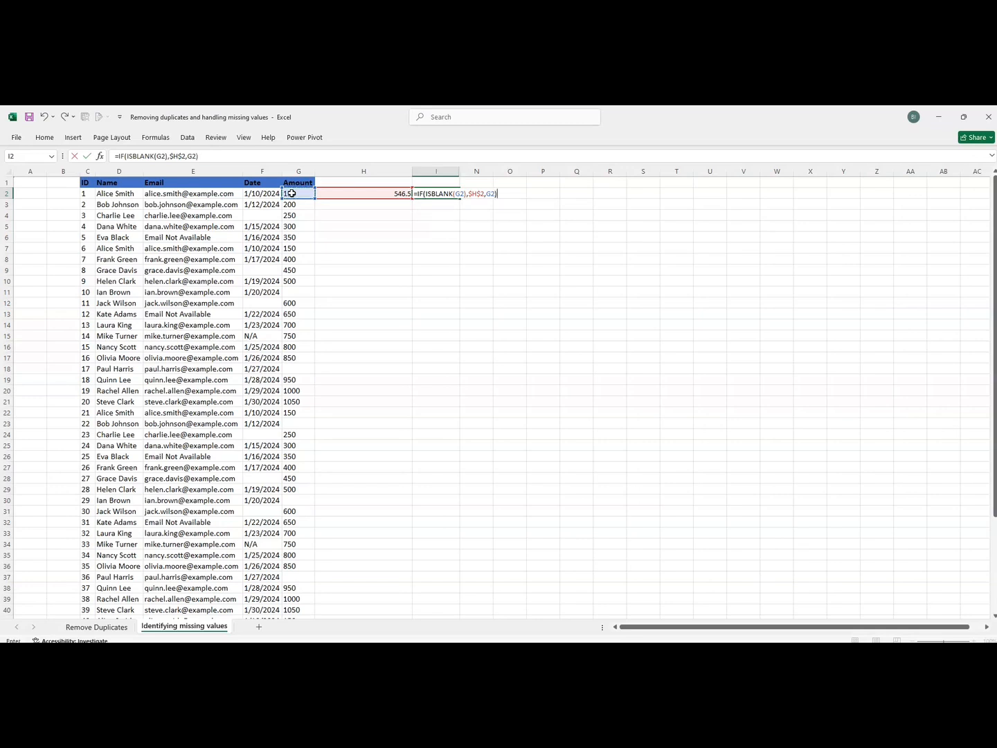
key("Return")
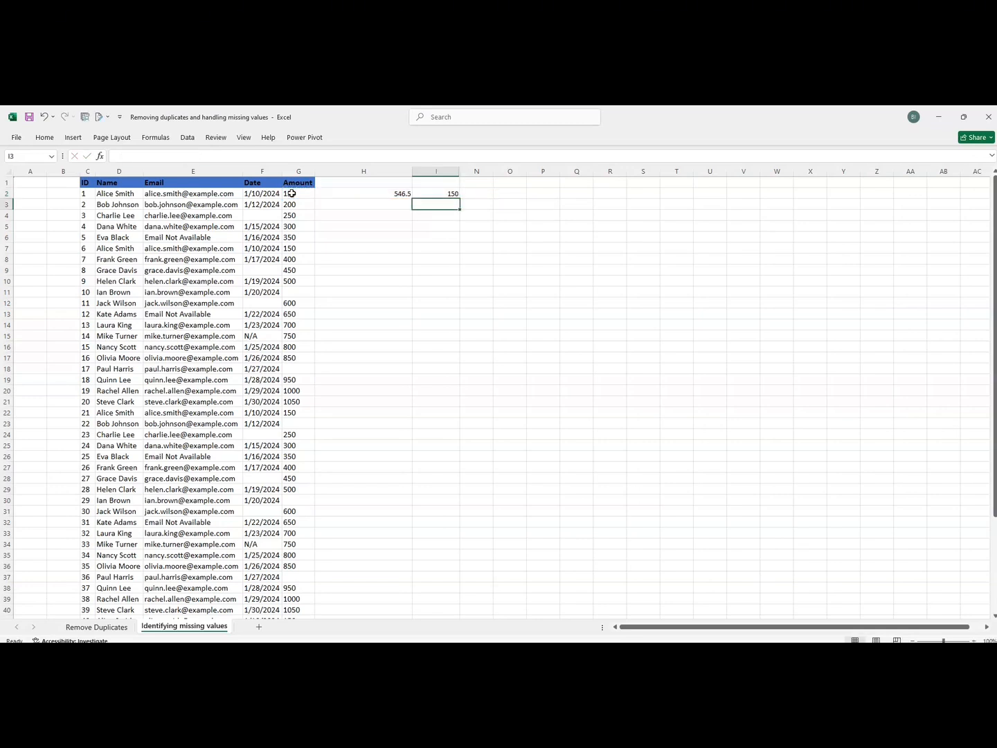
left_click(450, 194)
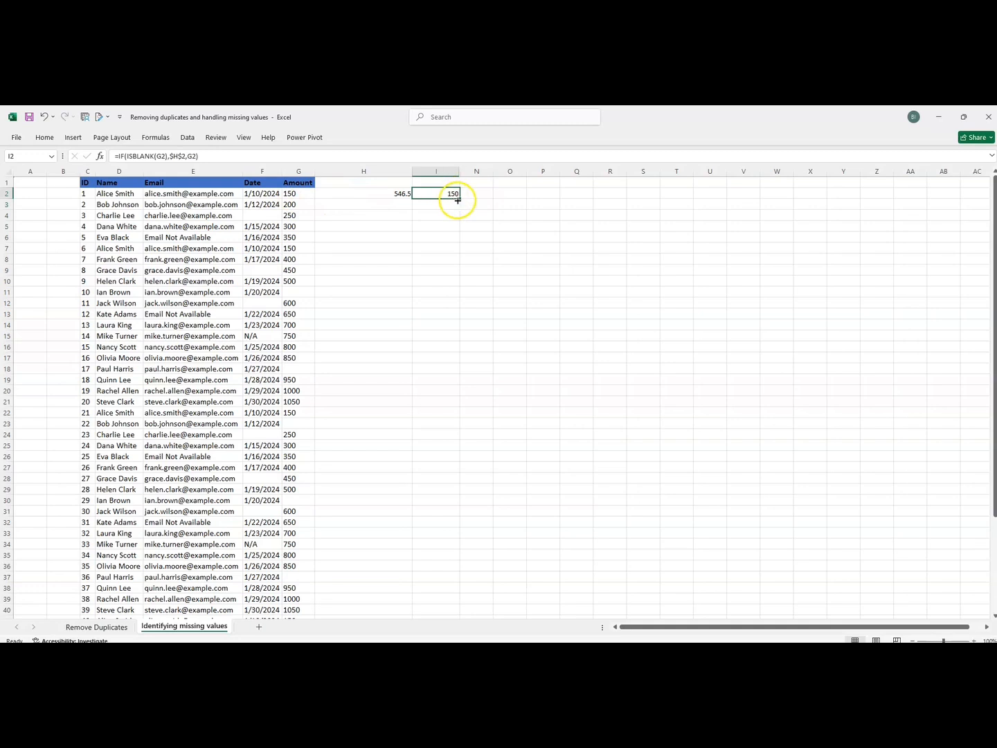
double_click(459, 199)
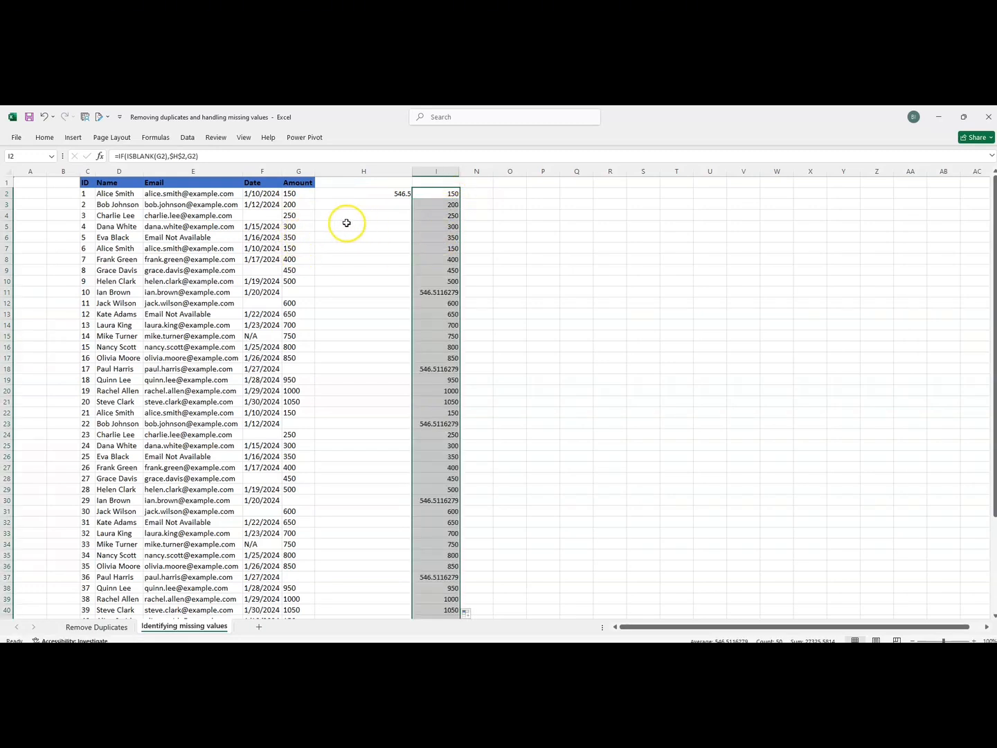
left_click_drag(436, 216, 315, 218)
left_click_drag(443, 292, 298, 295)
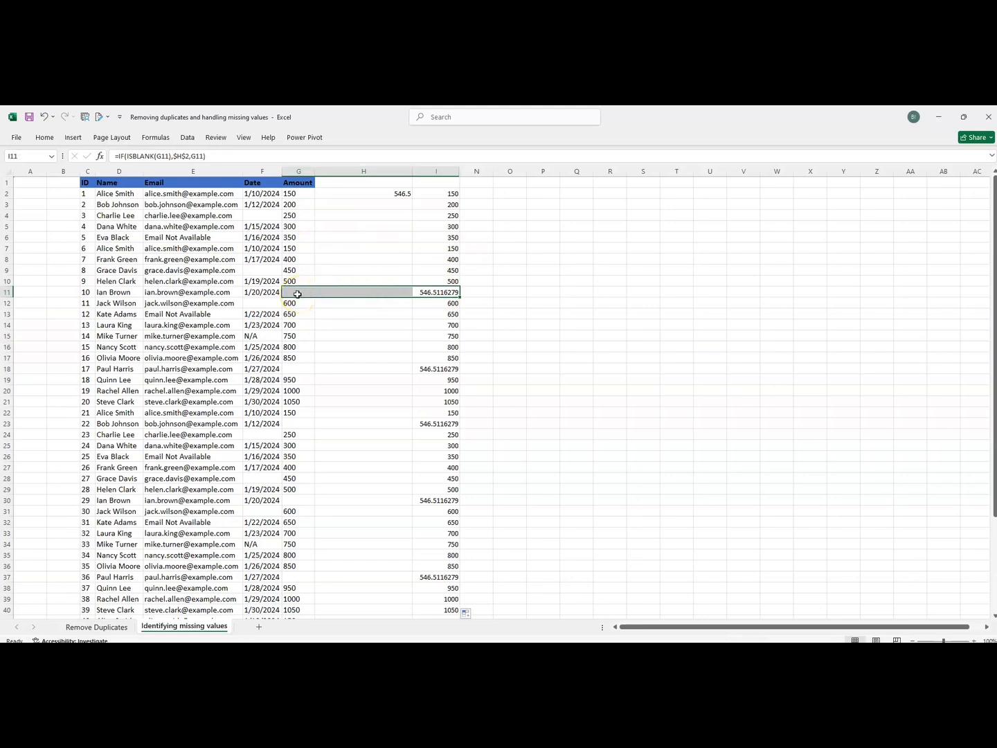
left_click(298, 294)
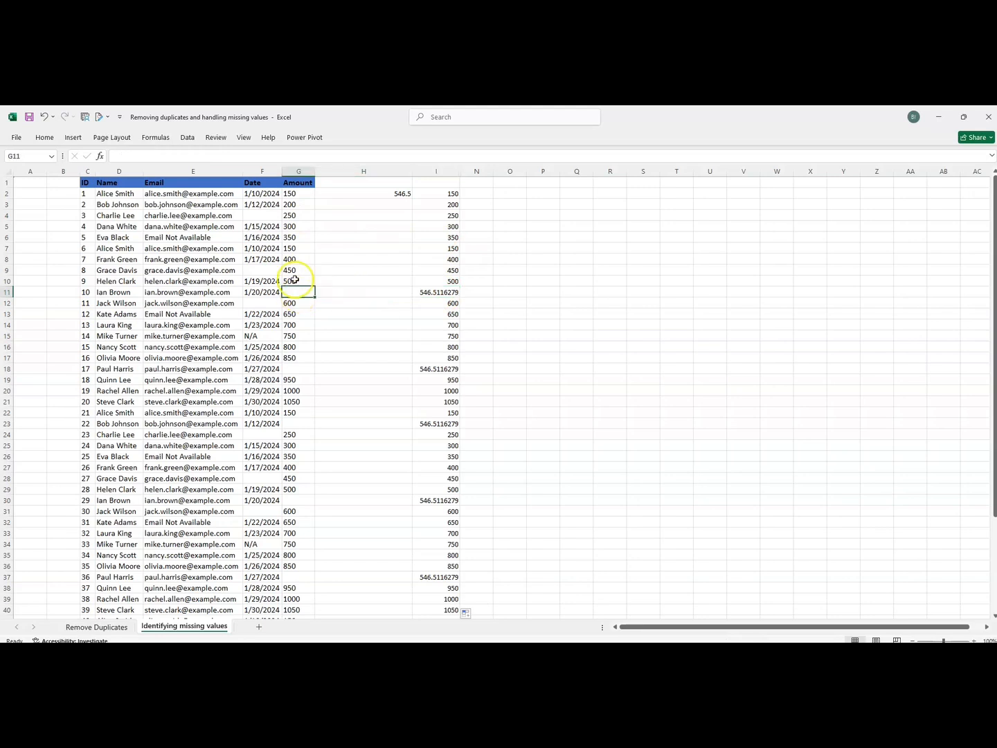
left_click(426, 292)
left_click(287, 368)
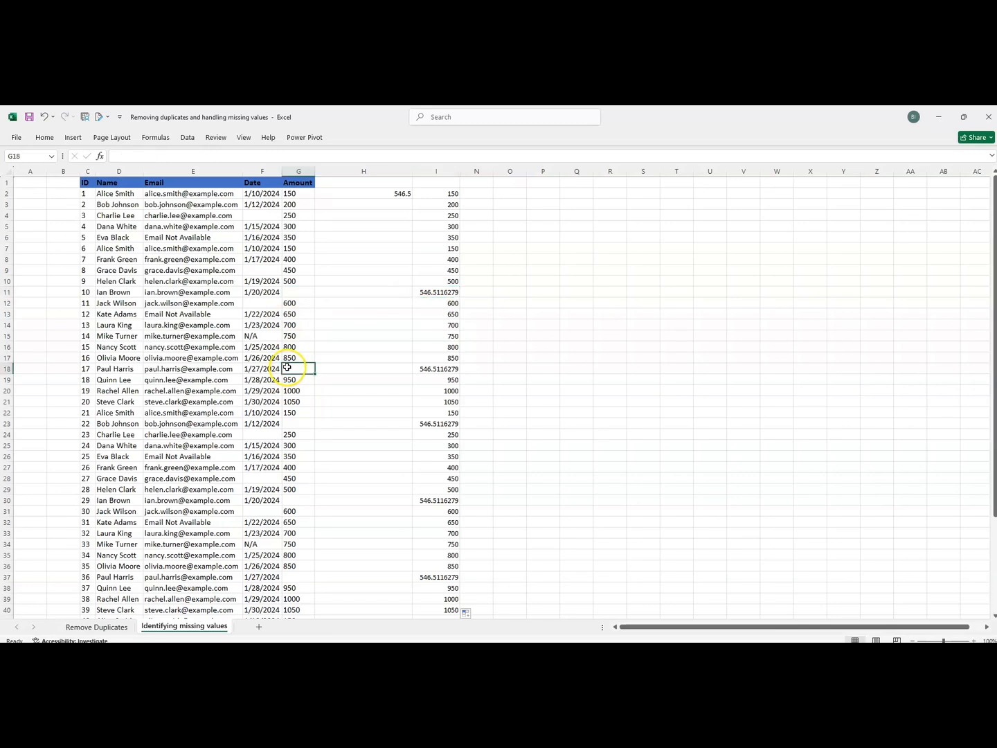
left_click(420, 368)
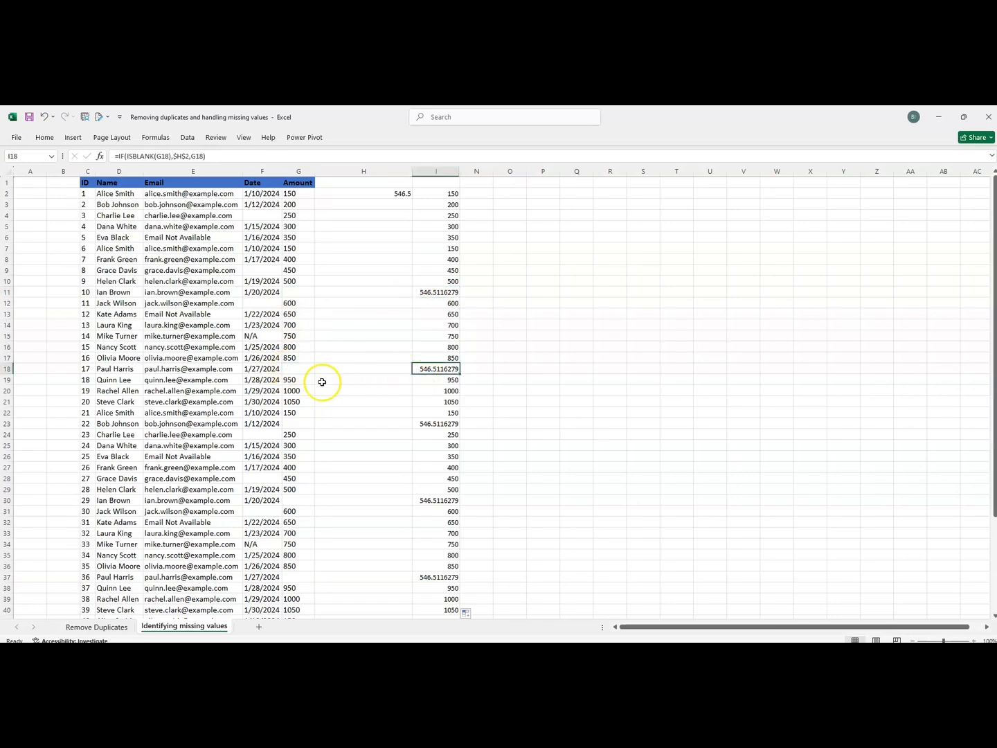
left_click(294, 423)
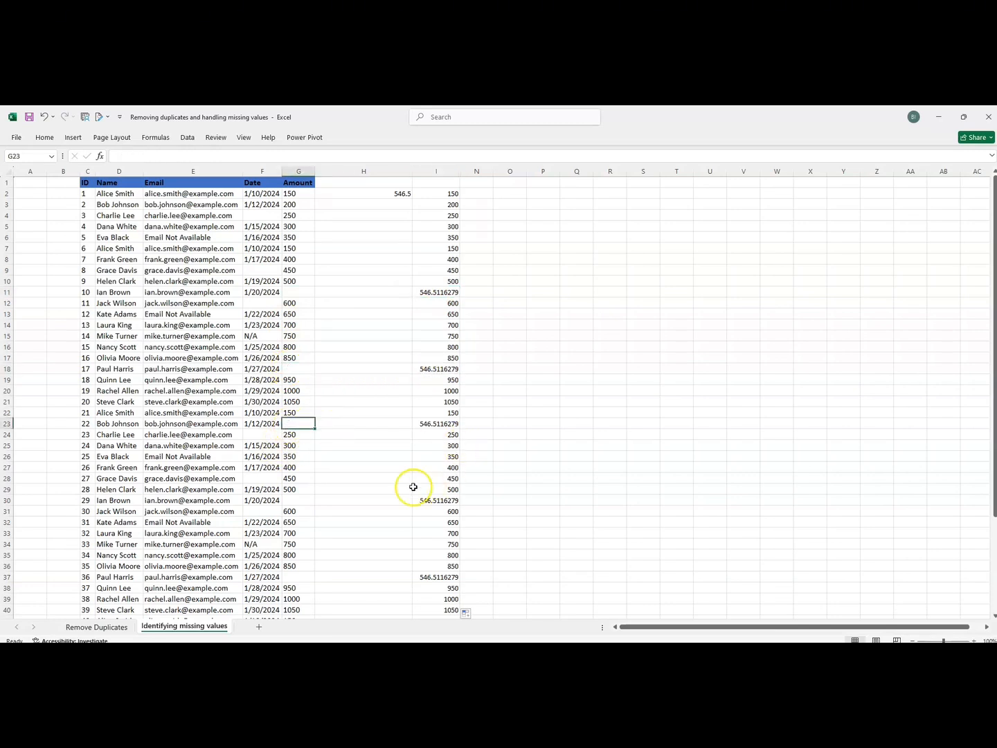
left_click(291, 499)
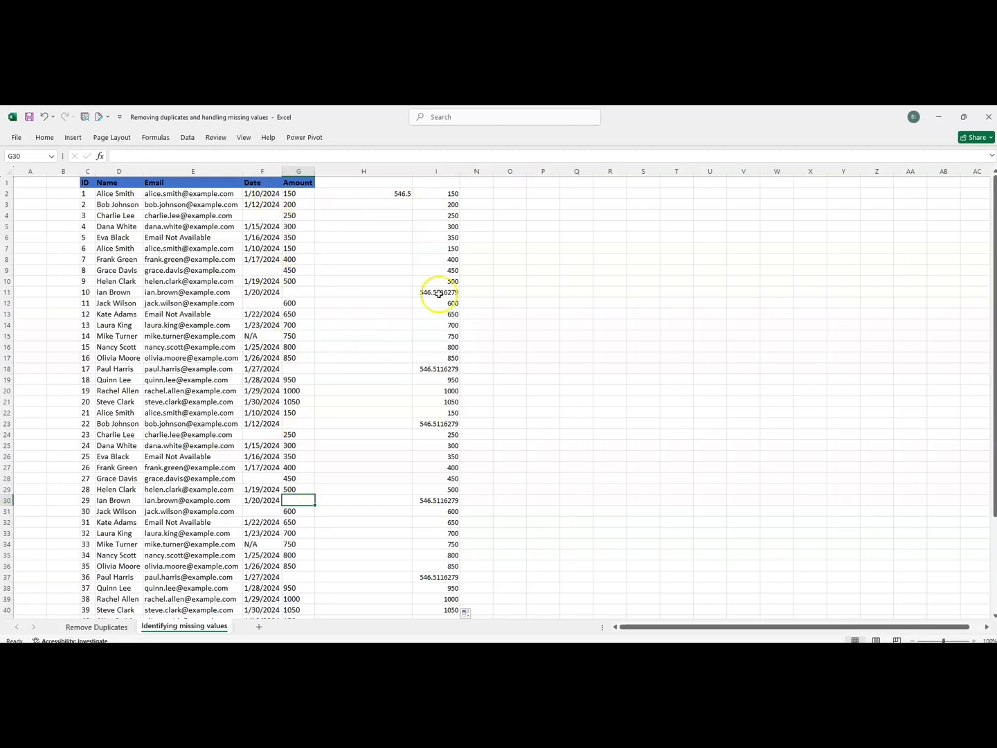
left_click(436, 193)
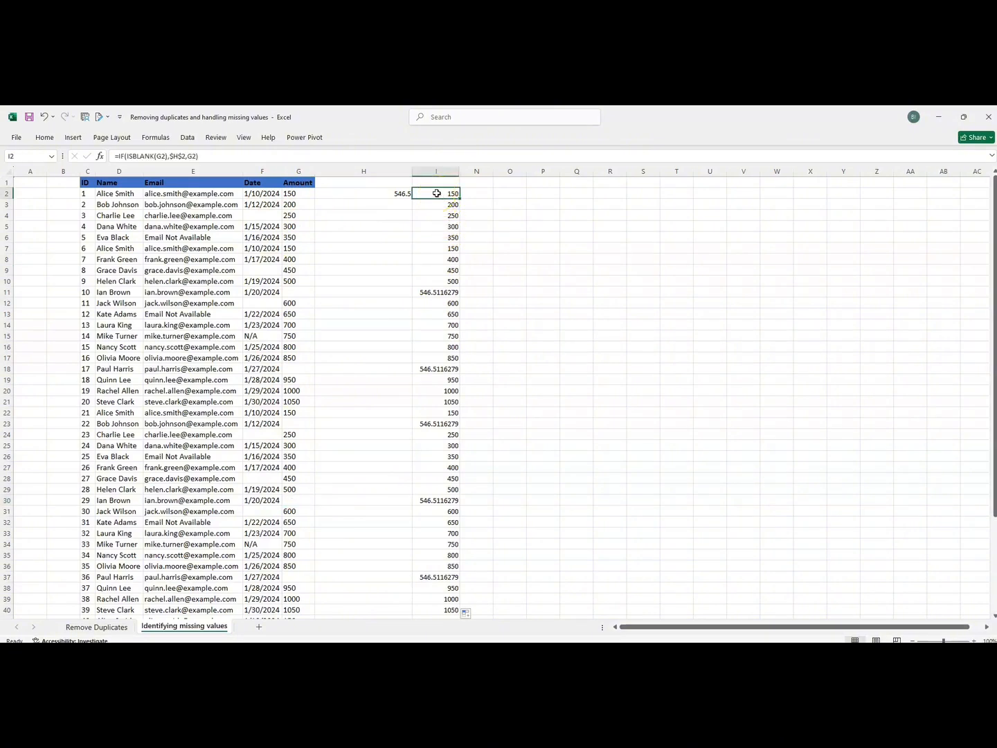
Copy I2:I51 and paste it into G2, then undo the paste after it produces #REF! errors.
key("ctrl+shift+Down")
key("ctrl+c")
scroll(434, 191, "up", 4)
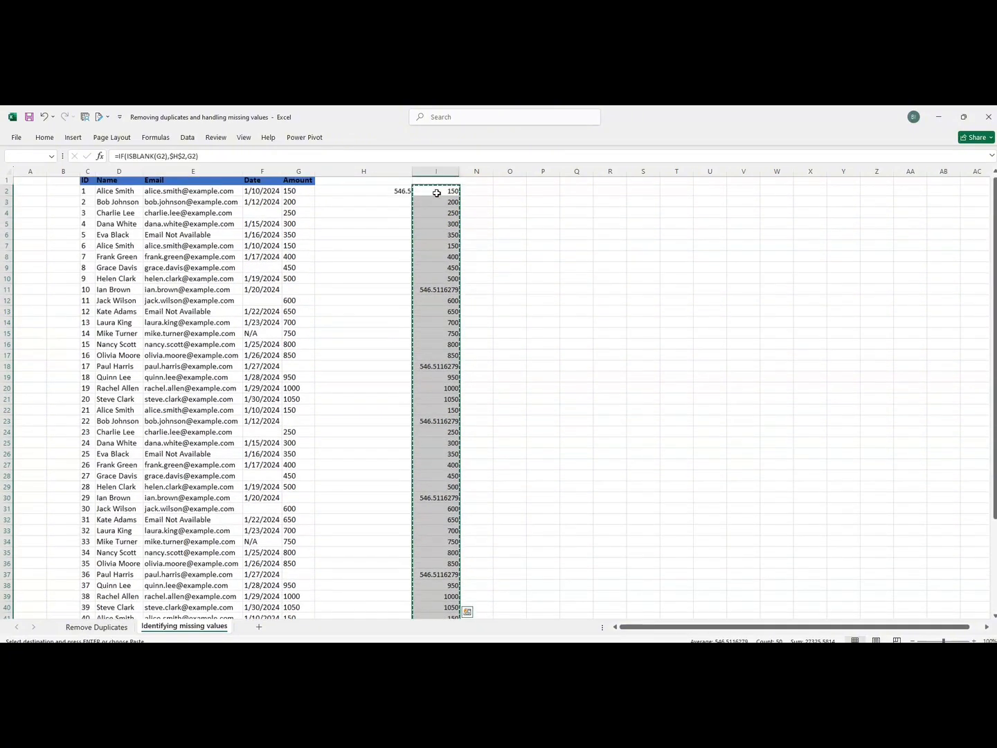
left_click(302, 197)
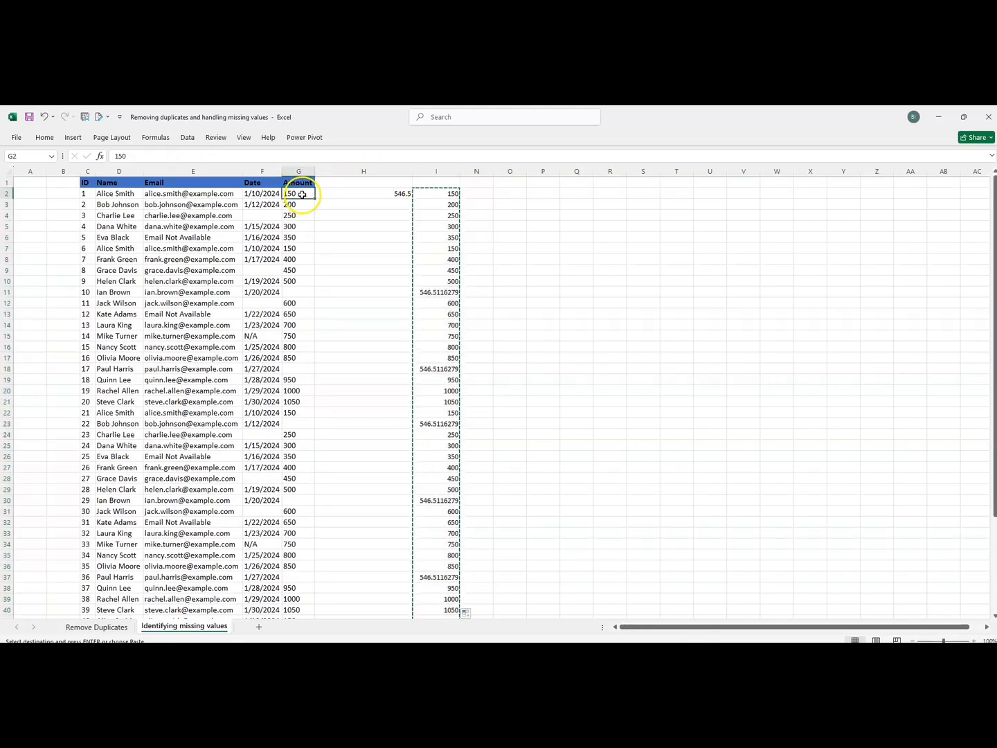
left_click(43, 140)
left_click(22, 183)
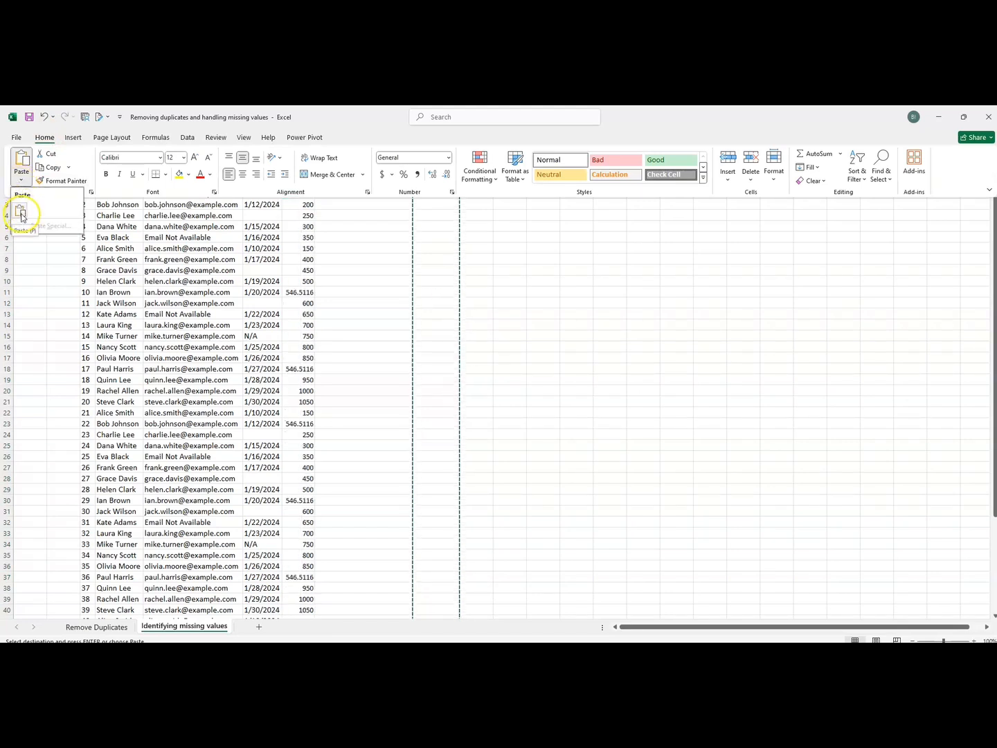
left_click(22, 216)
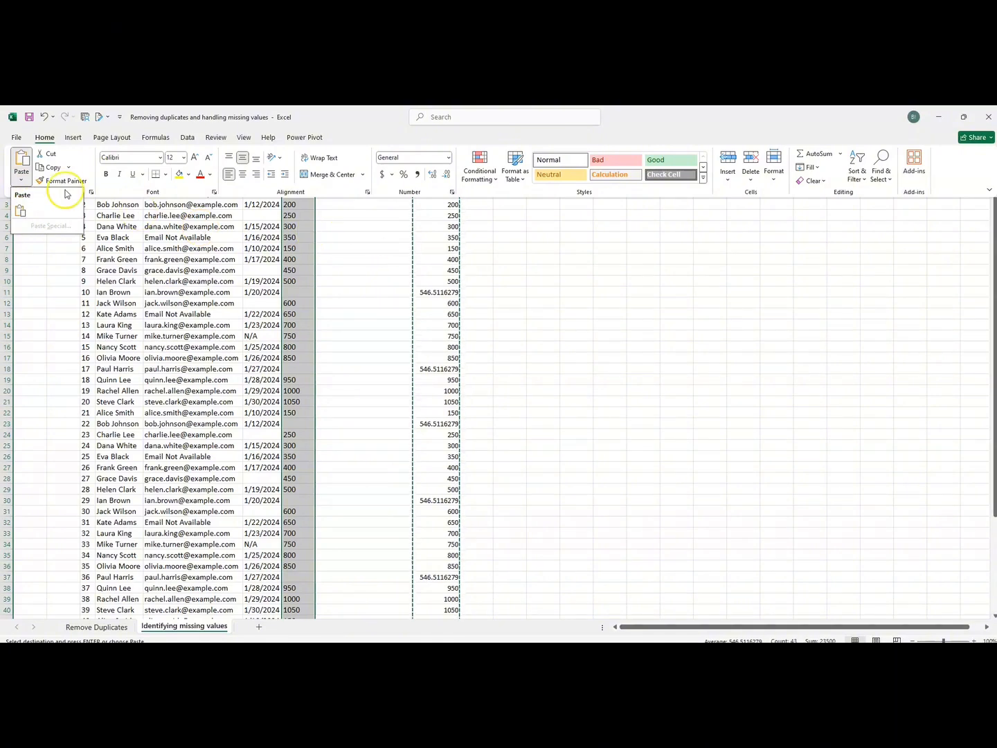
left_click(20, 211)
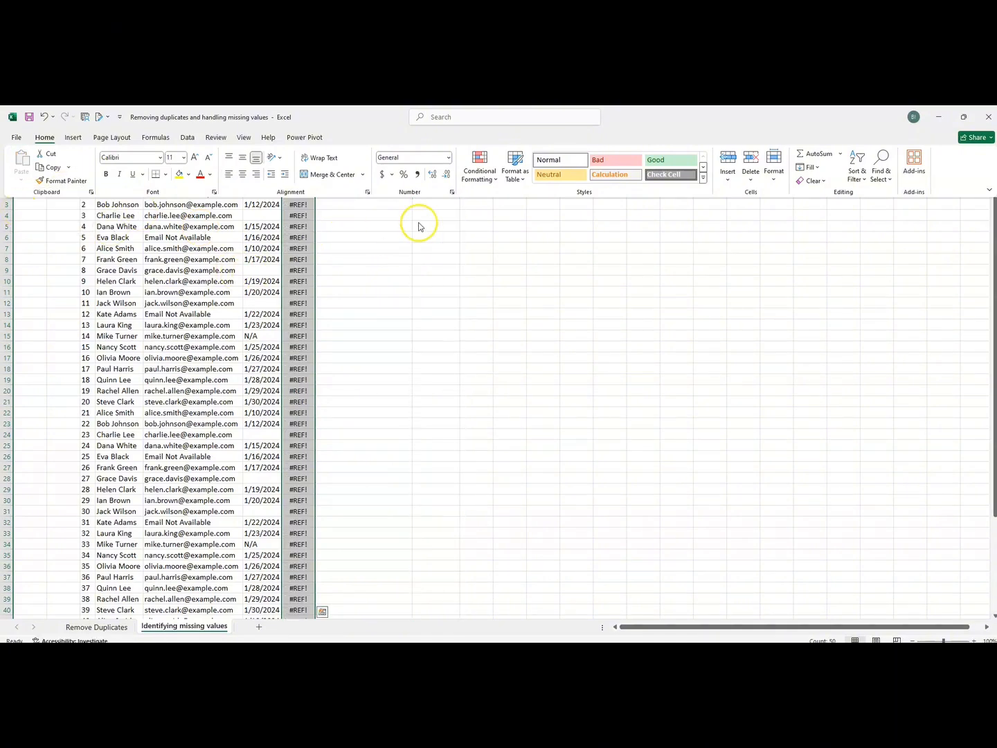
left_click(995, 231)
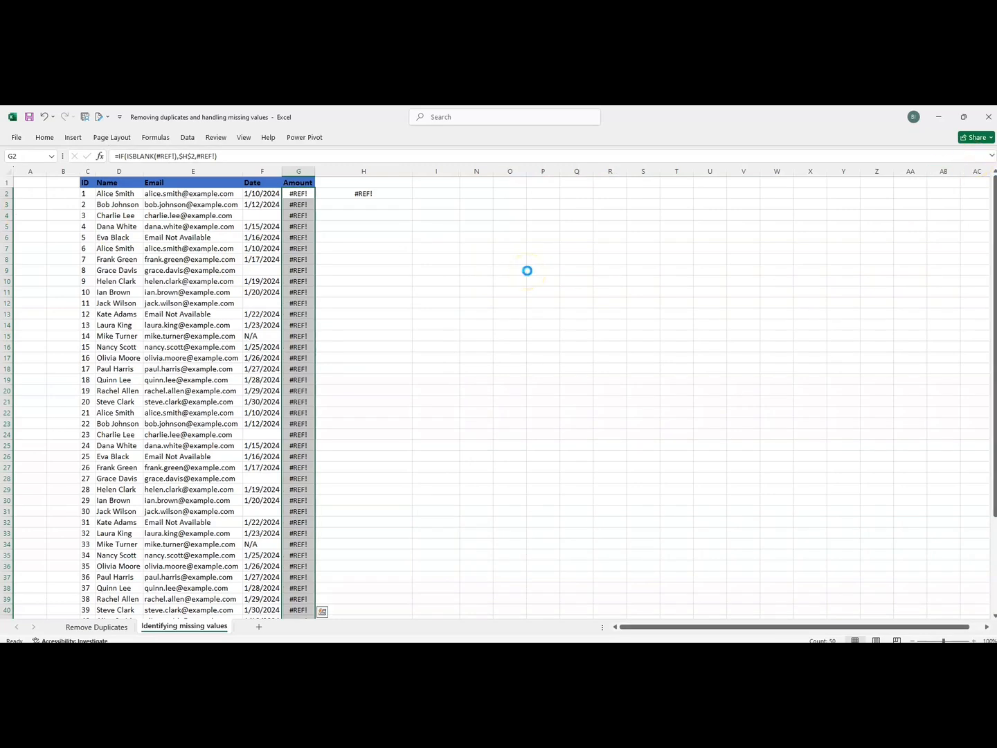
key("ctrl+z")
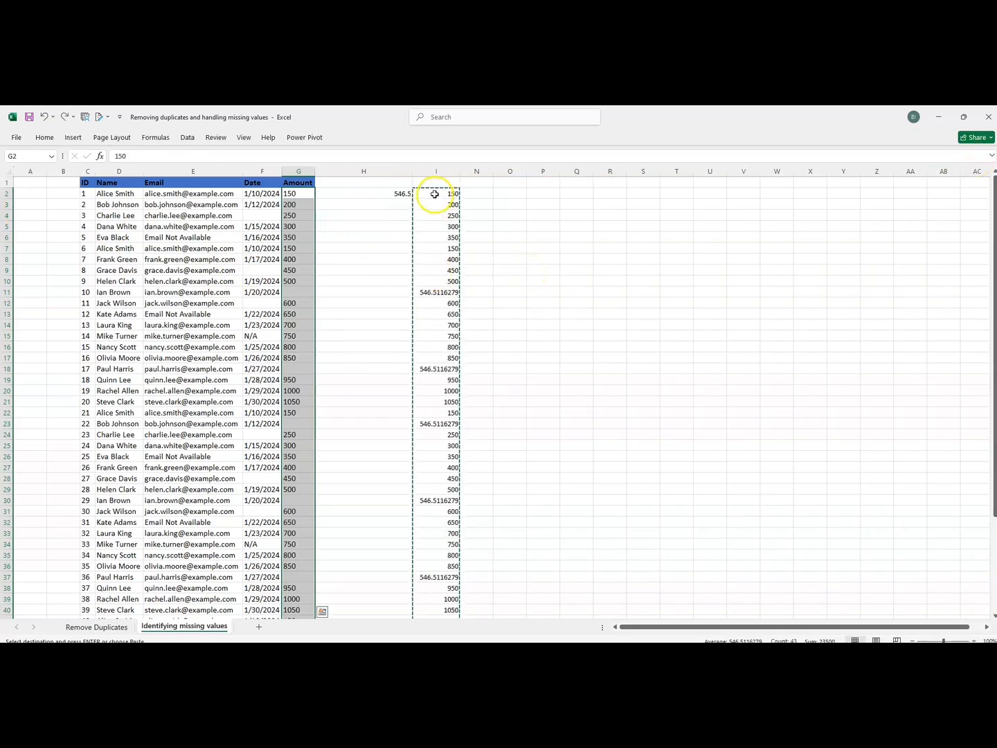
Paste the helper results I2:I51 as values over Amount from G2, so blanks show 546.512.
left_click(433, 194)
key("ctrl+shift+Down")
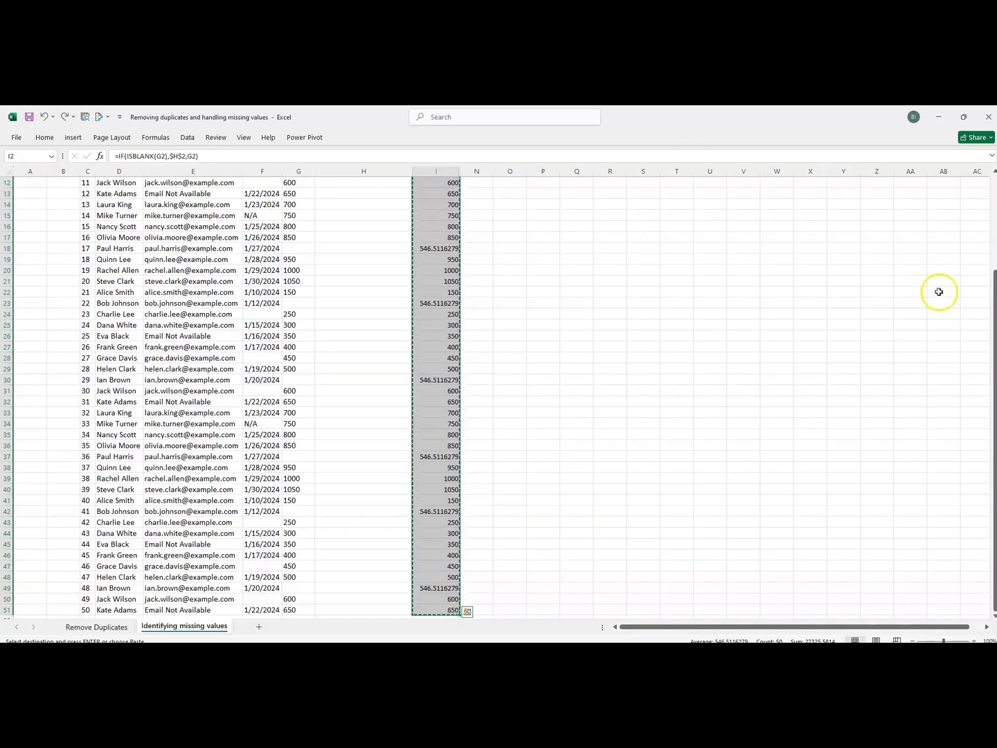
left_click_drag(994, 294, 994, 179)
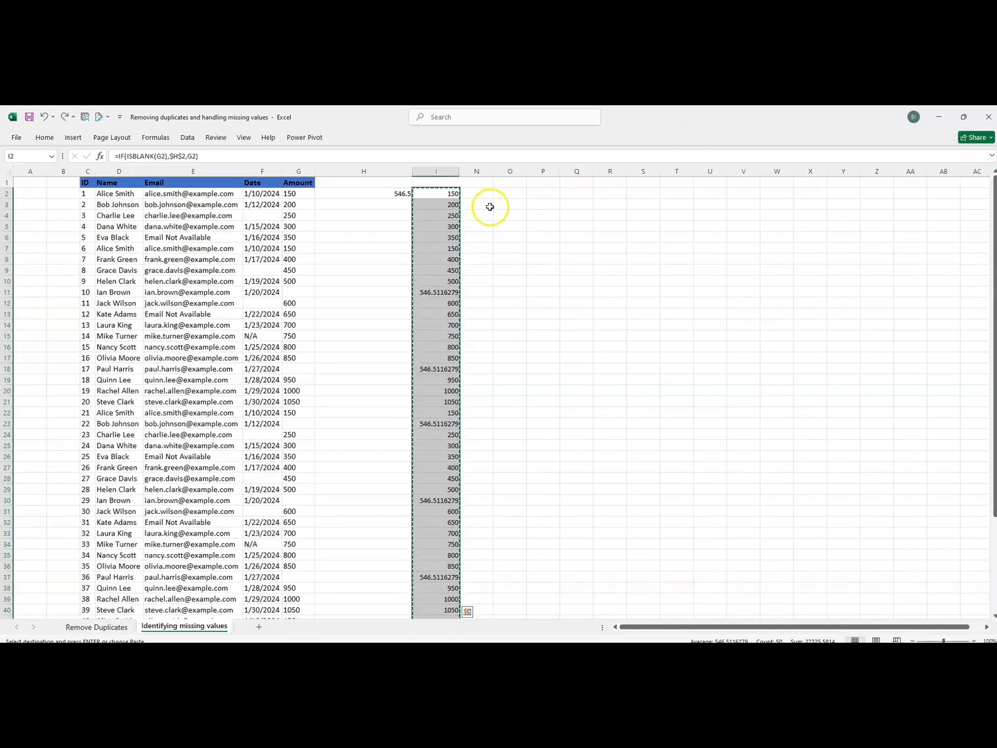
left_click(308, 194)
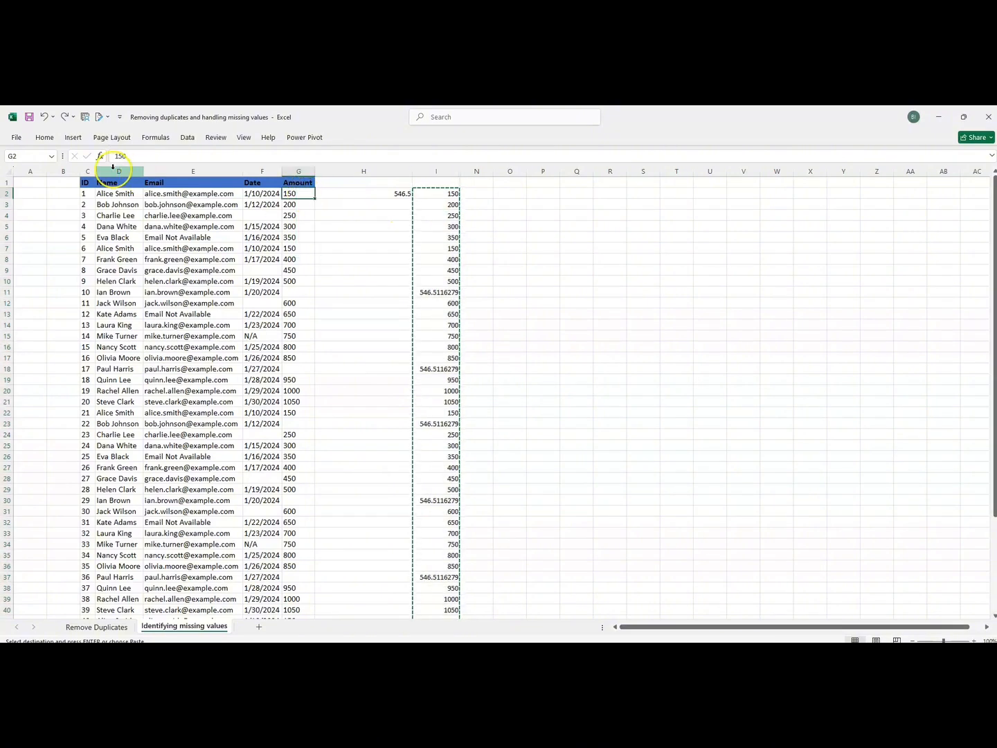
left_click(44, 139)
left_click(22, 179)
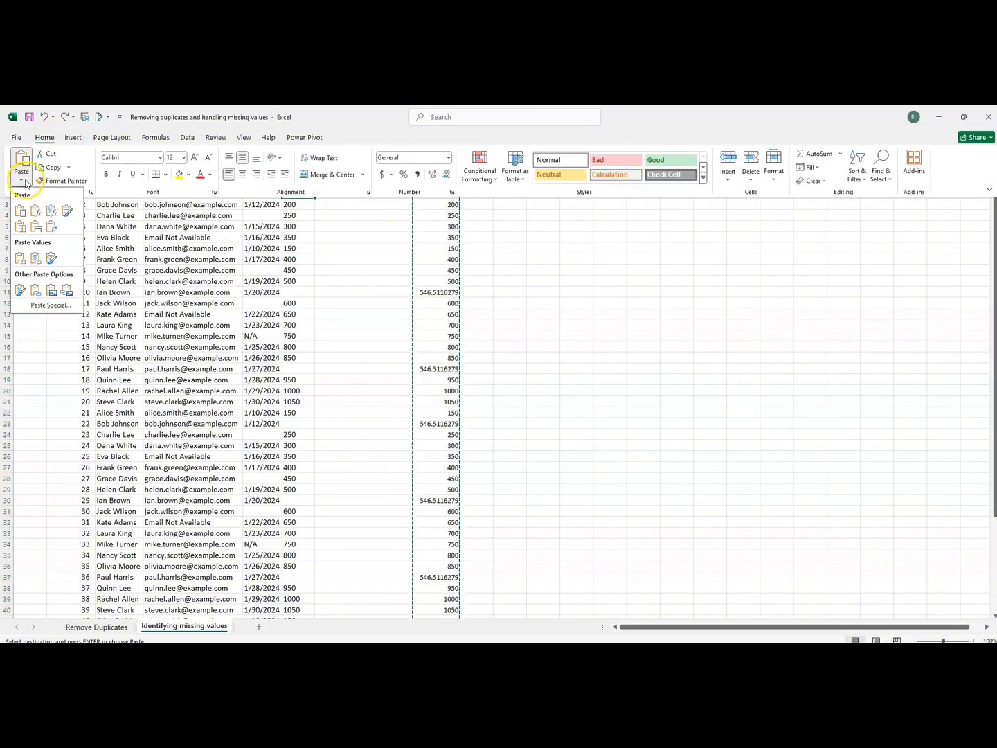
left_click(40, 309)
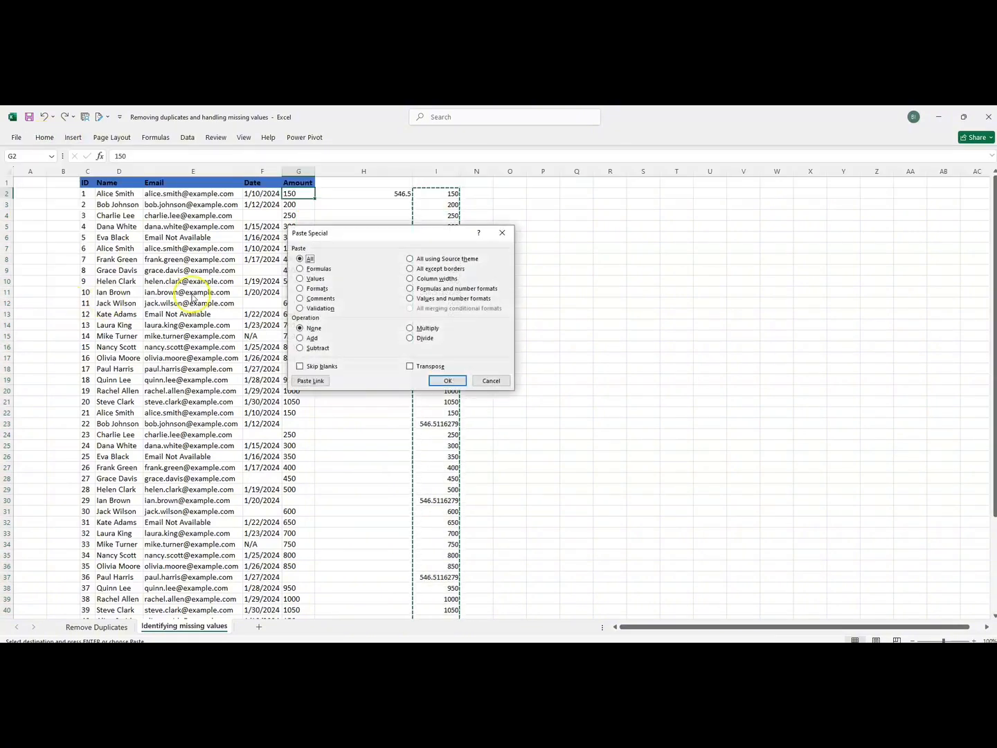
left_click(305, 278)
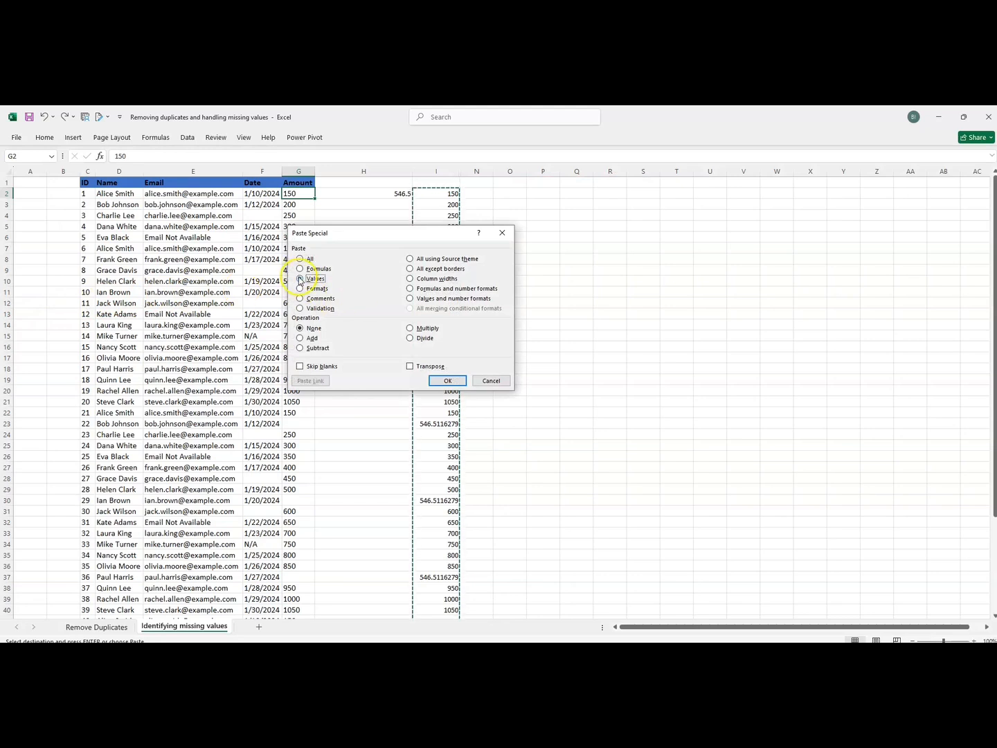
left_click(448, 381)
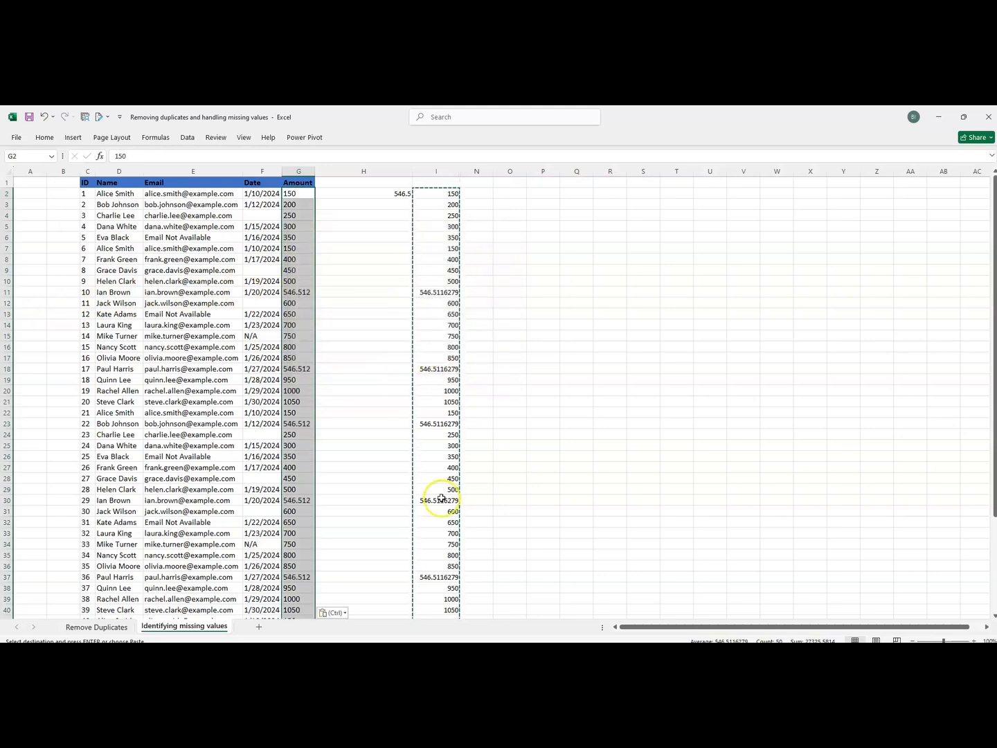
Delete the helper formulas in I2:I51, keeping the filled Amount values of 546.512.
left_click(422, 196)
key("ctrl+shift+Down")
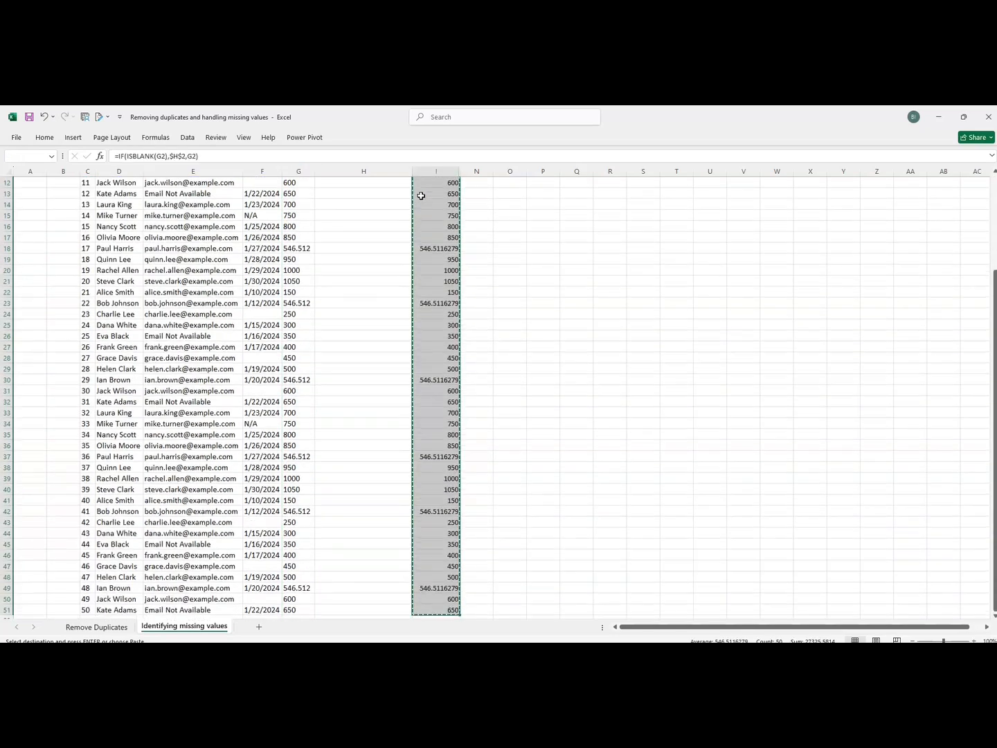
key("Delete")
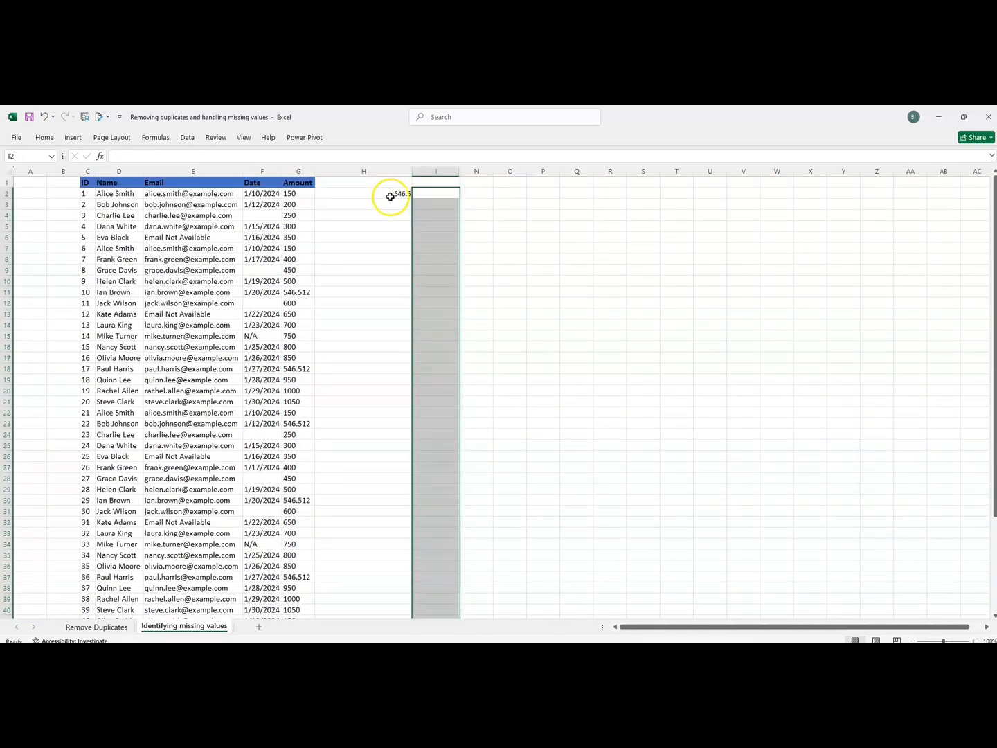
left_click(382, 217)
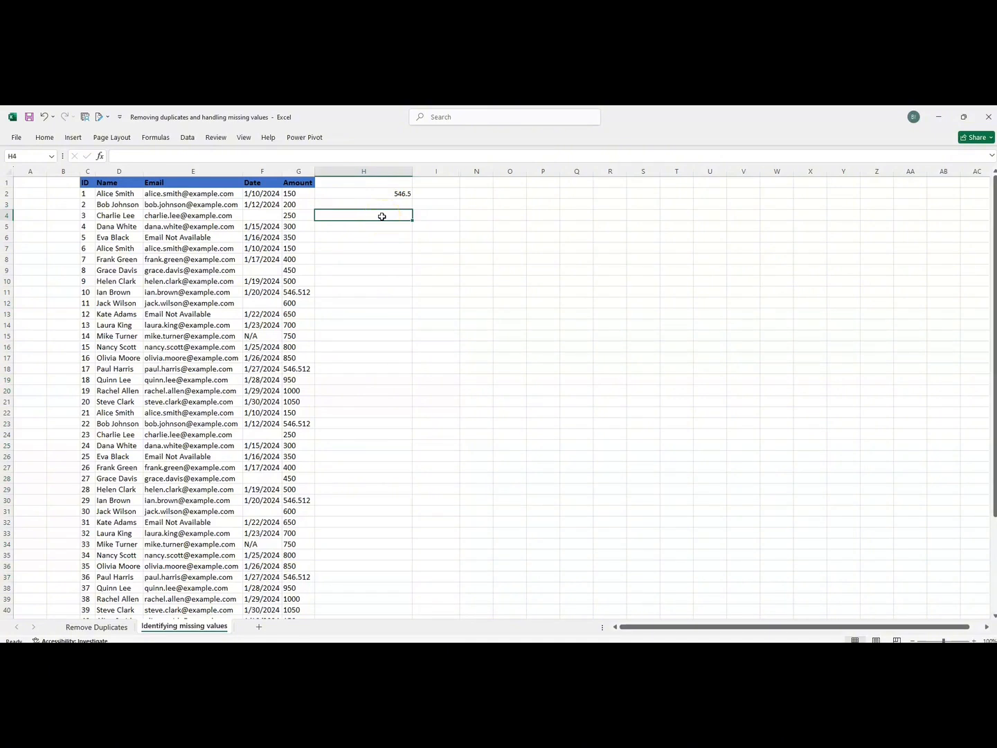